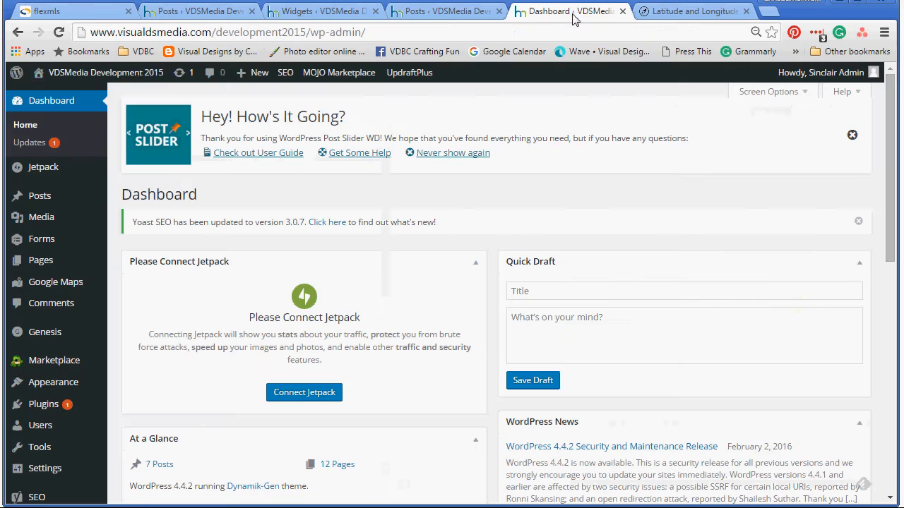
# Step: View the live site front page, glance at the flexmls and LatLong.net pages, then go to All Posts
pyautogui.moveTo(85, 72)
pyautogui.click(58, 97)
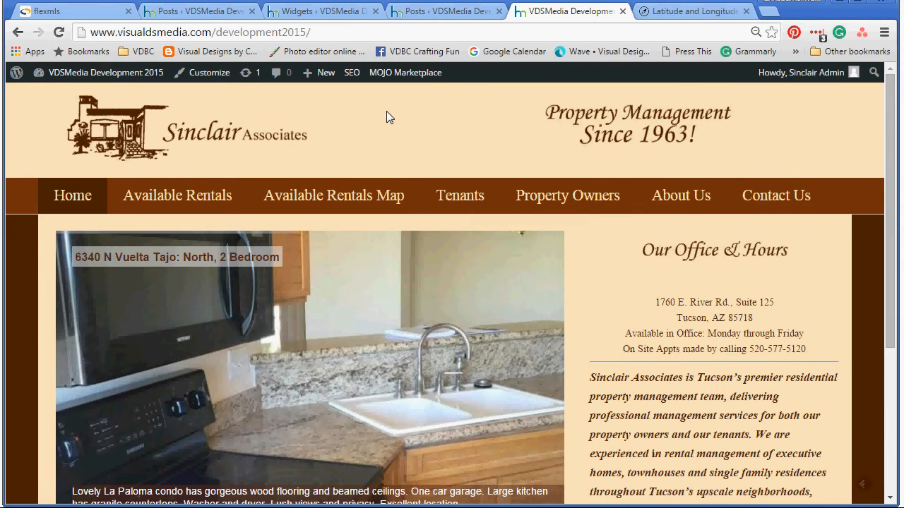
pyautogui.click(45, 12)
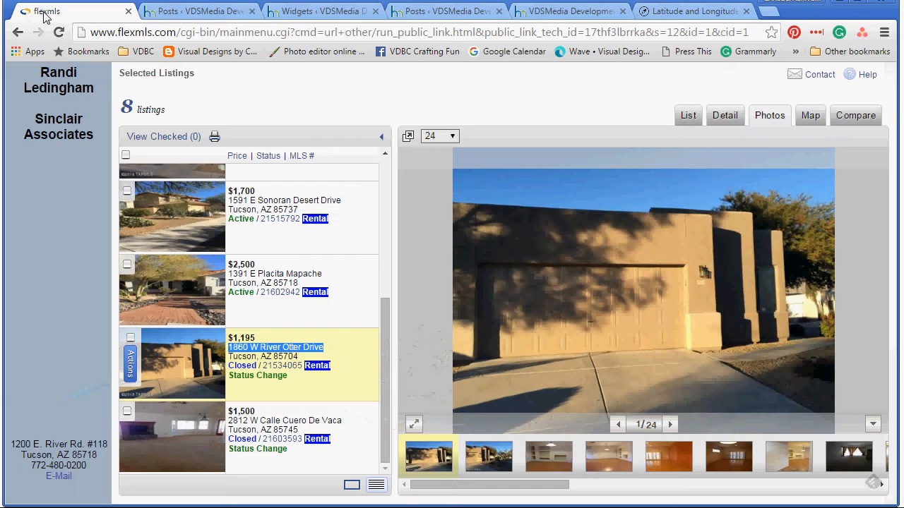
pyautogui.click(668, 13)
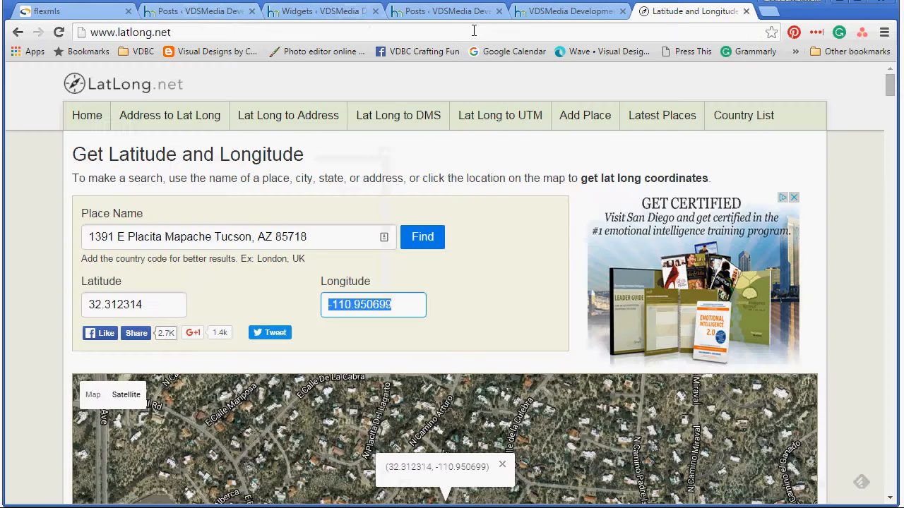
pyautogui.click(62, 14)
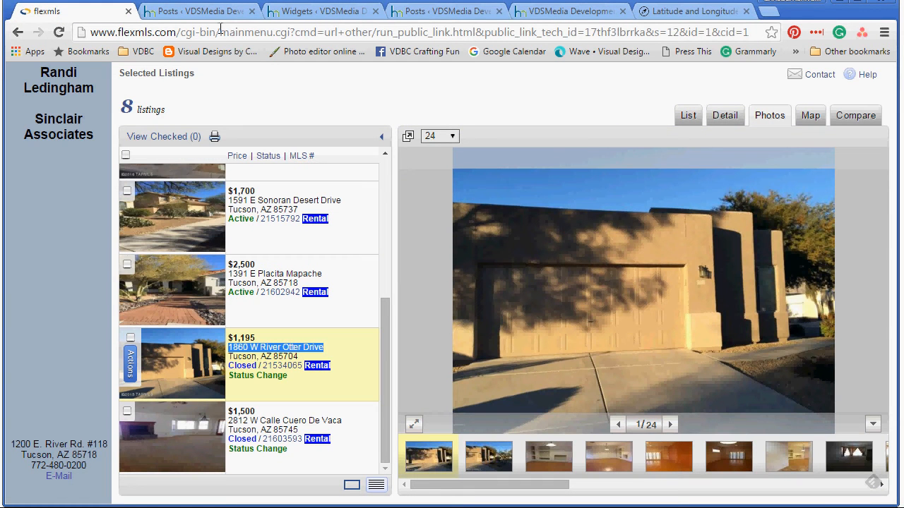
pyautogui.click(183, 11)
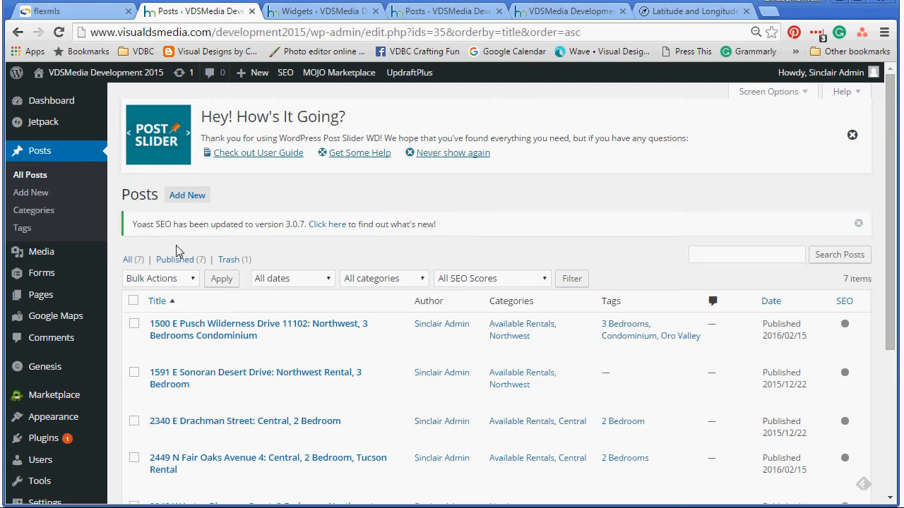
# Step: Close the spare Widgets and duplicate Posts tabs, then go back to the flexmls listing page
pyautogui.scroll(-2, 204, 417)
pyautogui.scroll(-1, 211, 421)
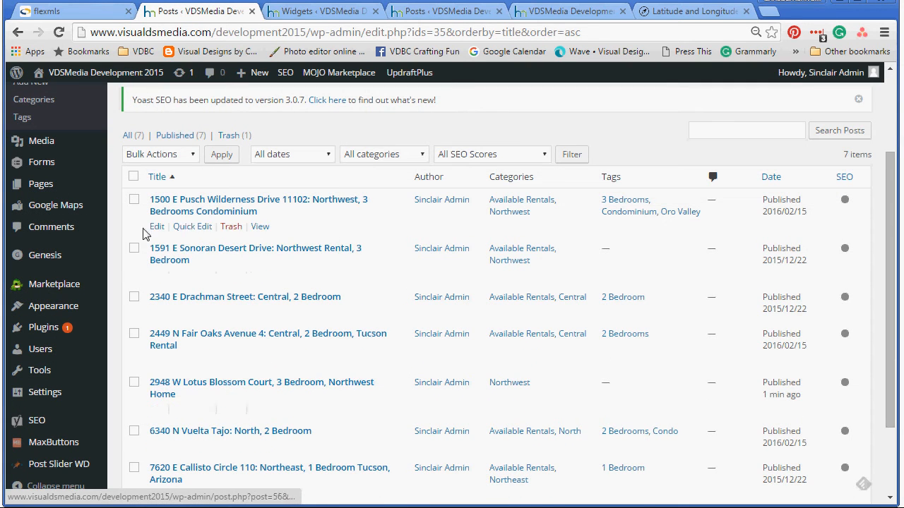
pyautogui.scroll(-2, 203, 353)
pyautogui.scroll(5, 203, 356)
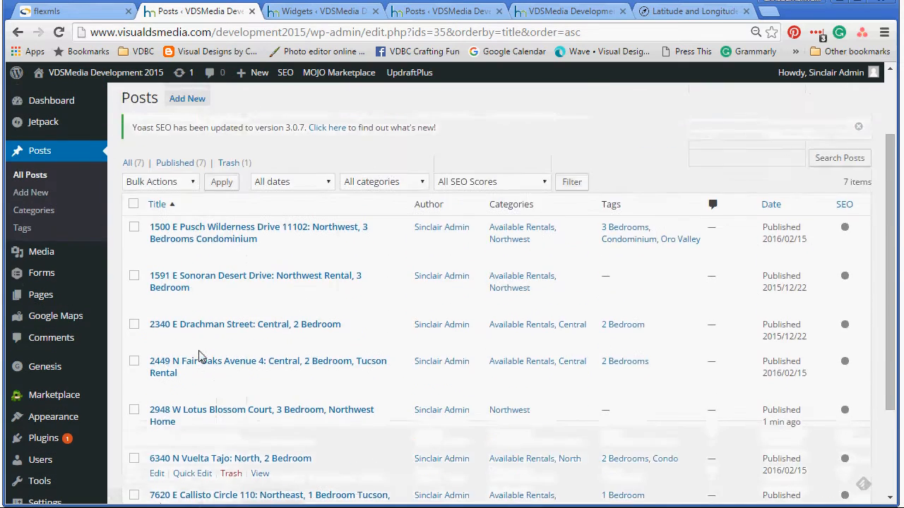
pyautogui.click(364, 13)
pyautogui.click(375, 12)
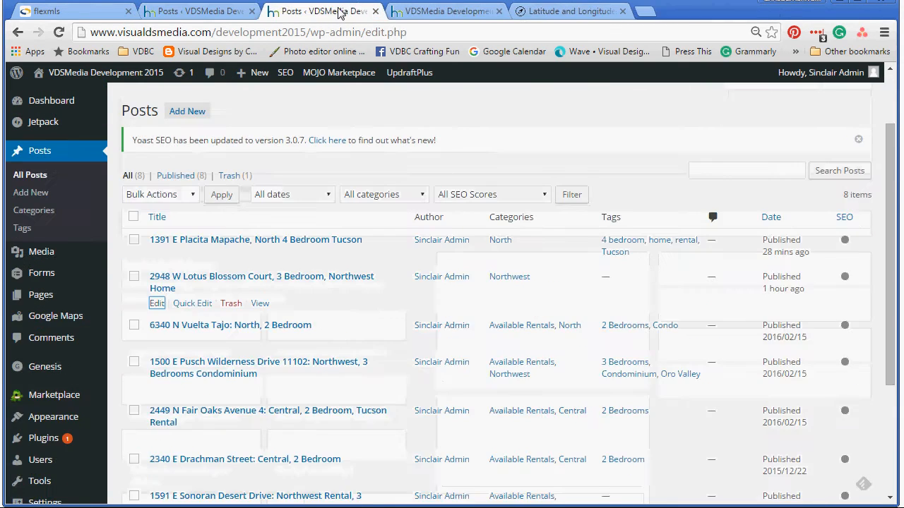
pyautogui.click(375, 11)
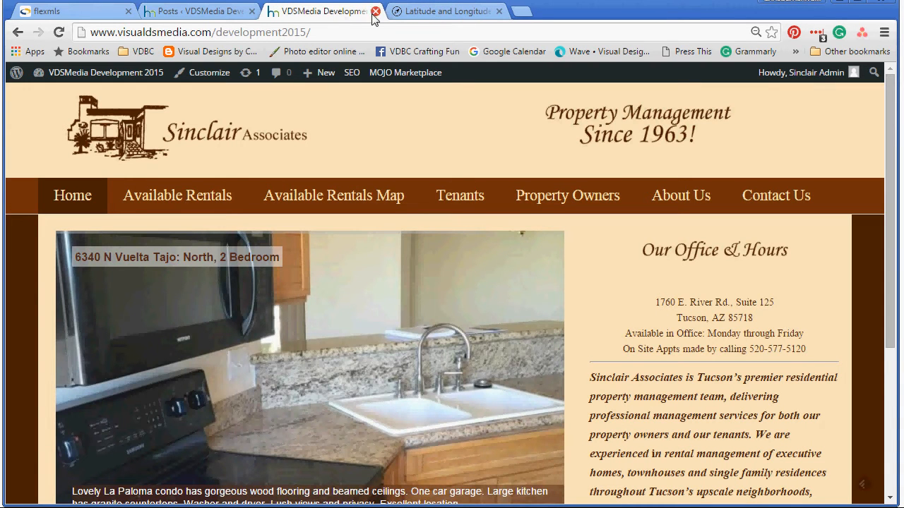
pyautogui.click(188, 14)
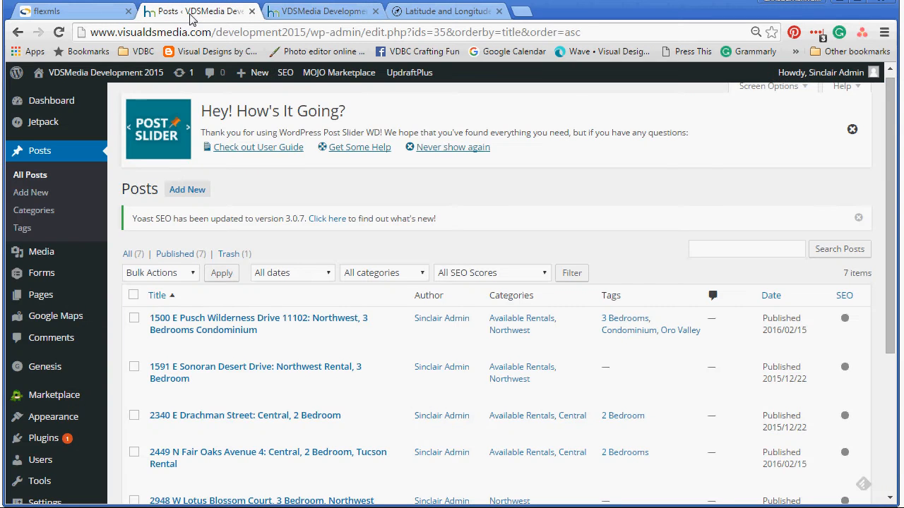
pyautogui.click(75, 12)
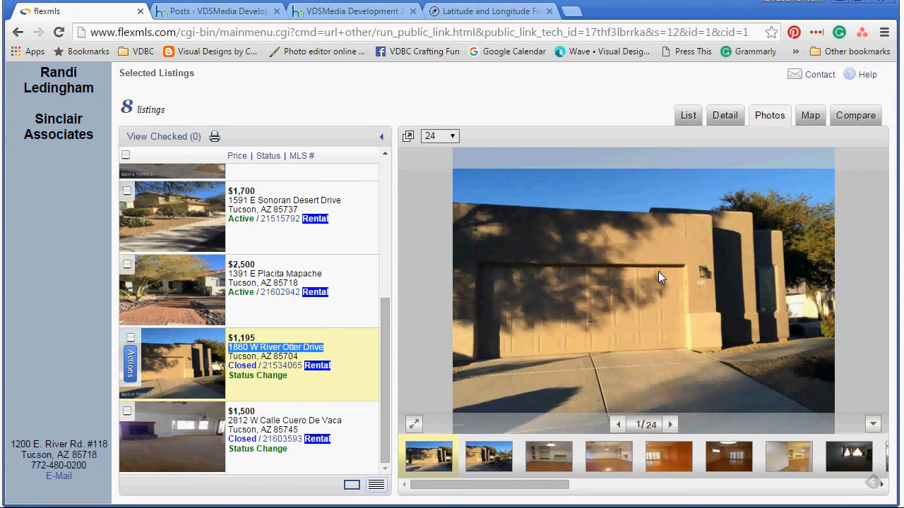
pyautogui.rightClick(609, 258)
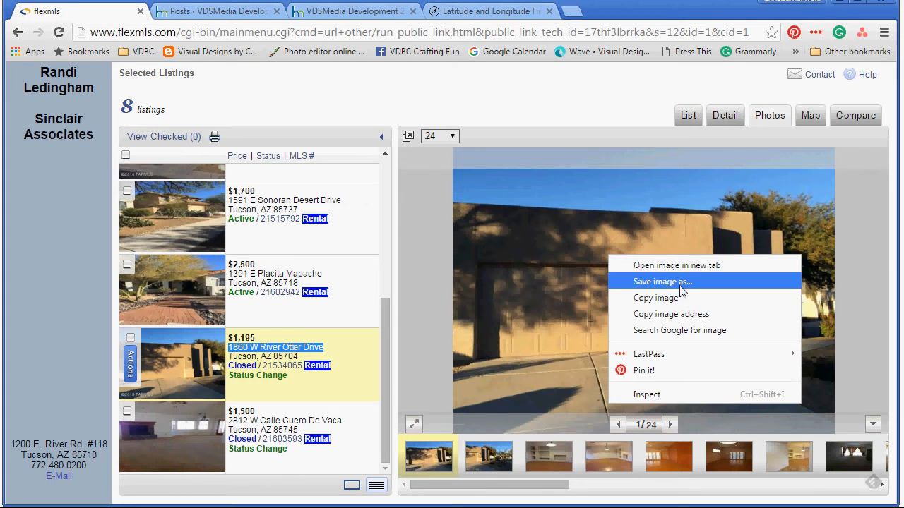
pyautogui.click(621, 282)
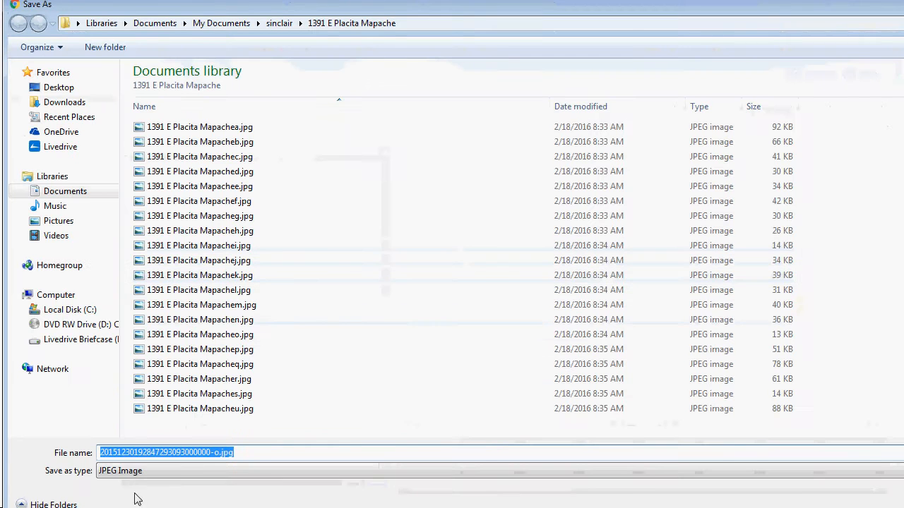
pyautogui.click(277, 23)
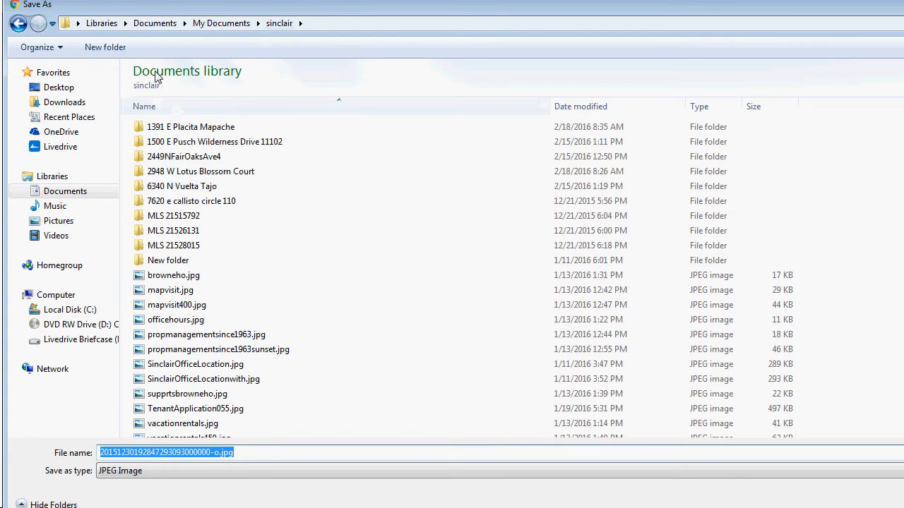
pyautogui.click(106, 46)
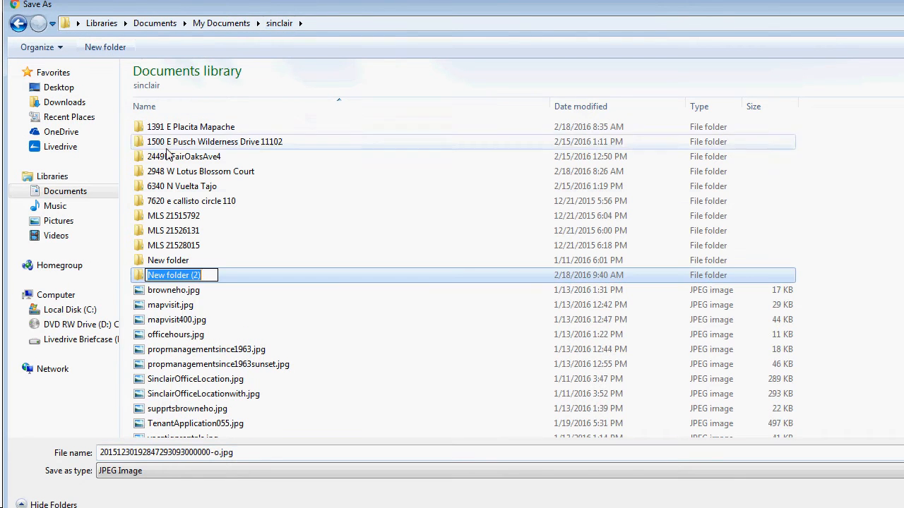
pyautogui.rightClick(173, 276)
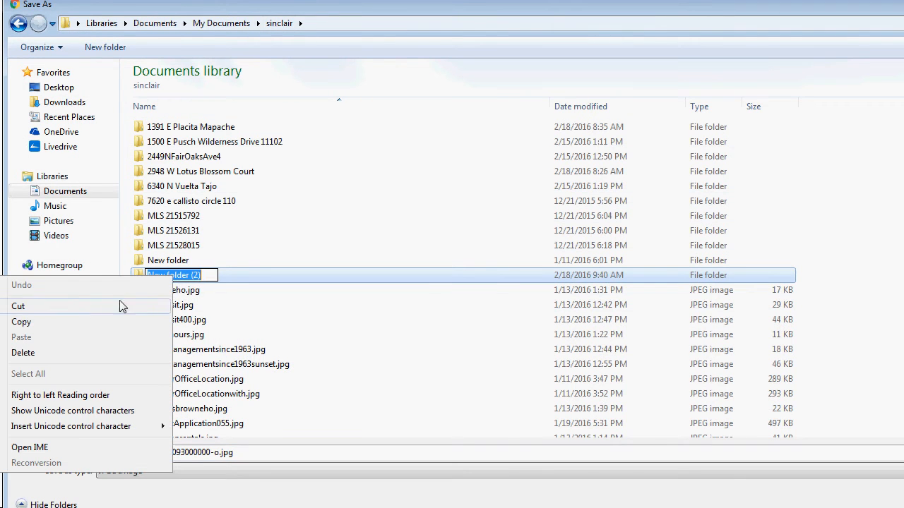
pyautogui.click(211, 275)
pyautogui.moveTo(209, 275); pyautogui.dragTo(148, 276)
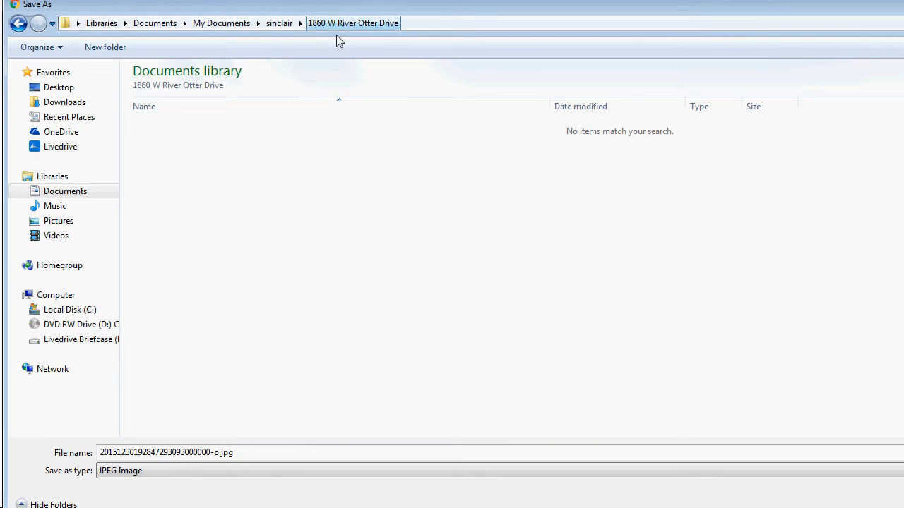
pyautogui.click(182, 451)
pyautogui.moveTo(218, 452); pyautogui.dragTo(99, 449)
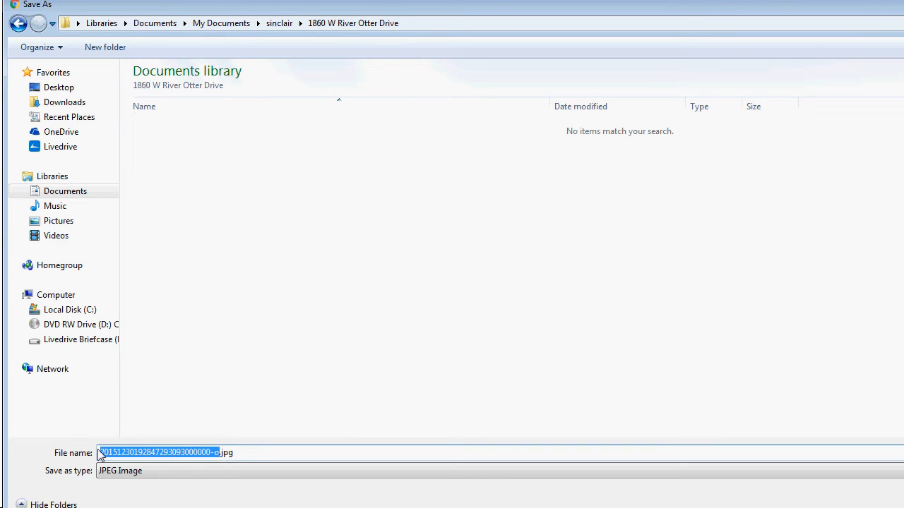
pyautogui.hotkey('ctrl', 'v')
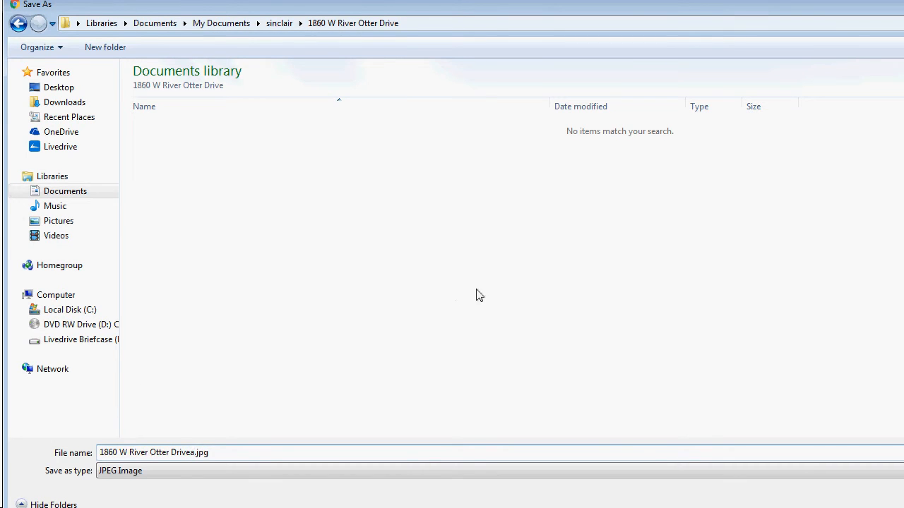
pyautogui.press('Return')
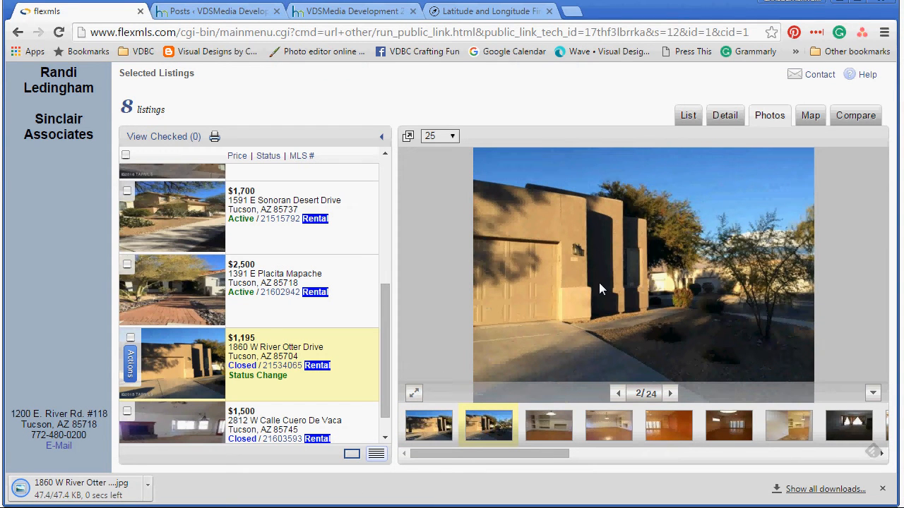
pyautogui.rightClick(599, 289)
pyautogui.press('v')
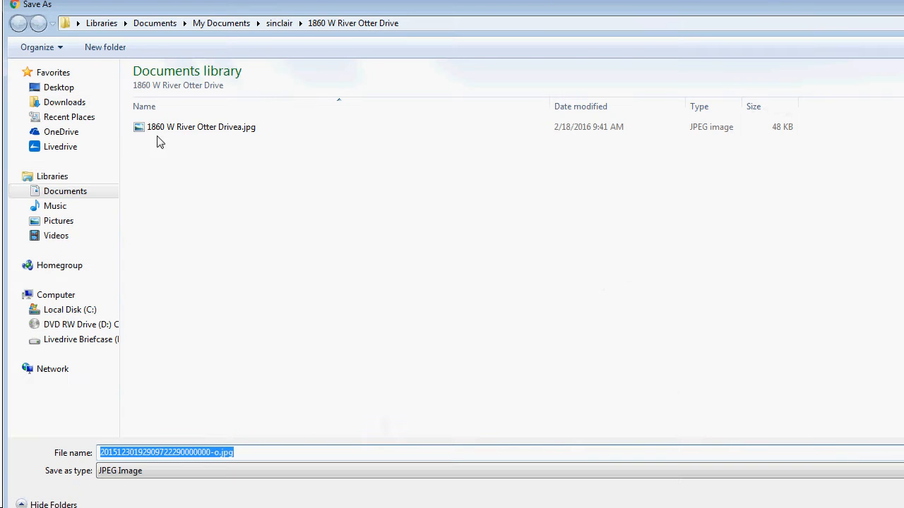
pyautogui.hotkey('ctrl', 'v')
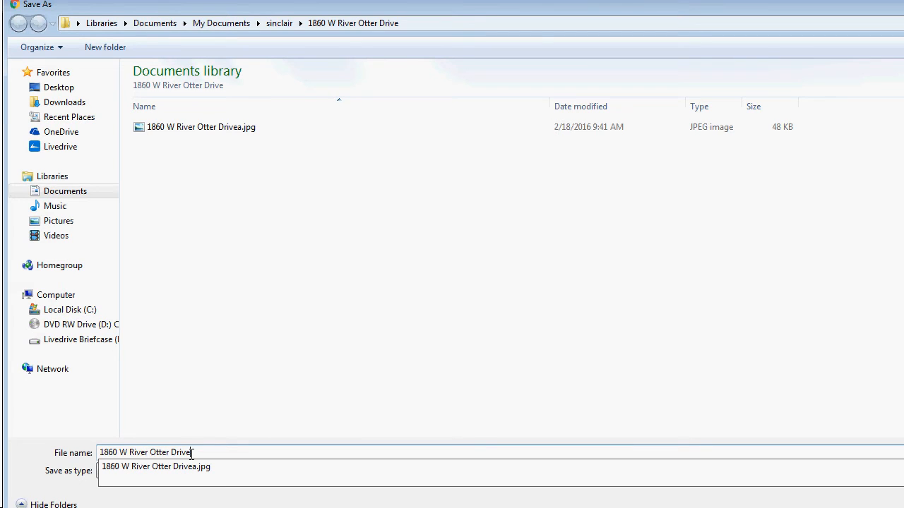
pyautogui.write('b')
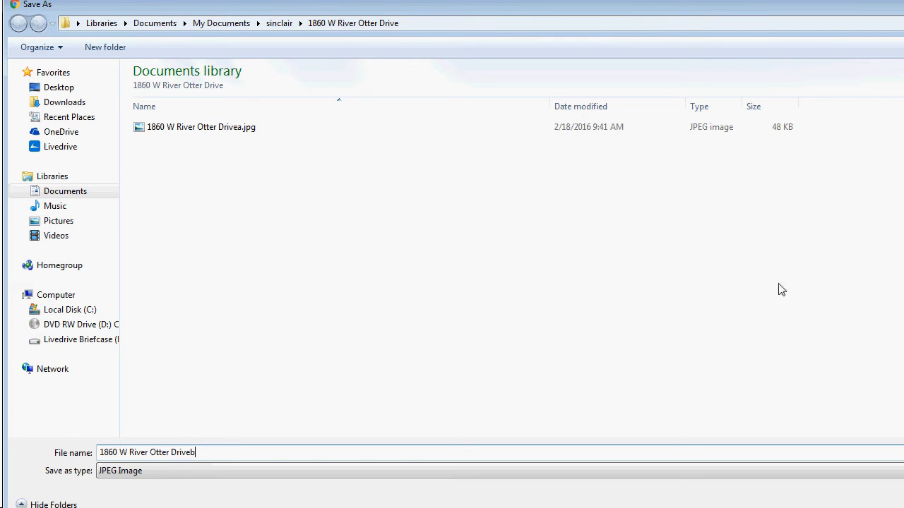
pyautogui.press('Return')
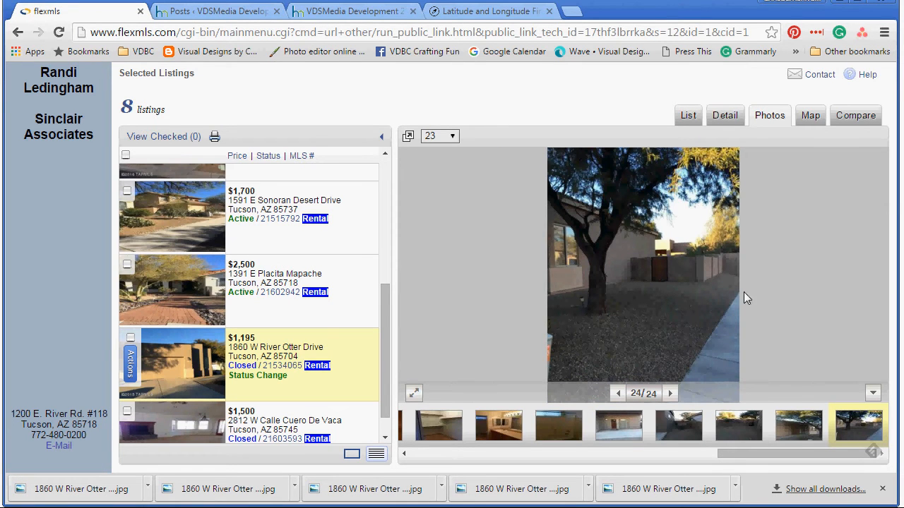
# Step: Show the listing's detail report and open WordPress Add New Post in a separate tab
pyautogui.click(725, 116)
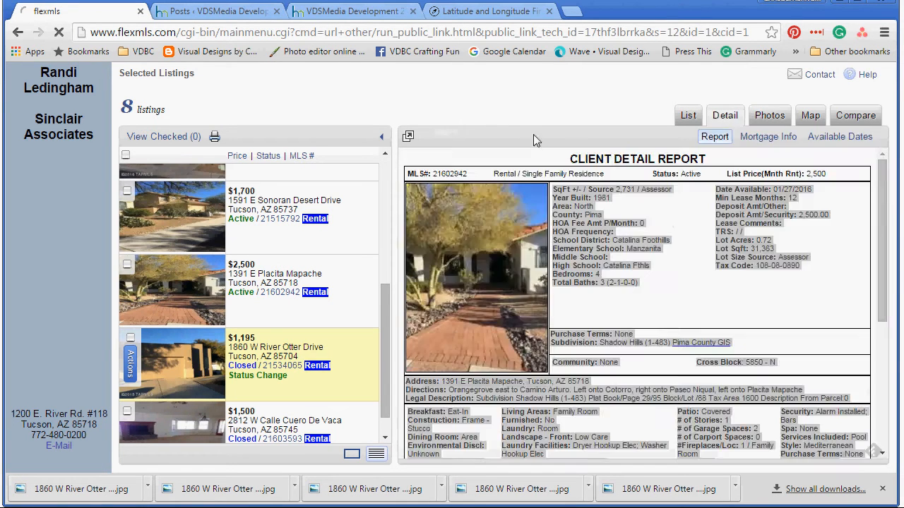
pyautogui.click(166, 10)
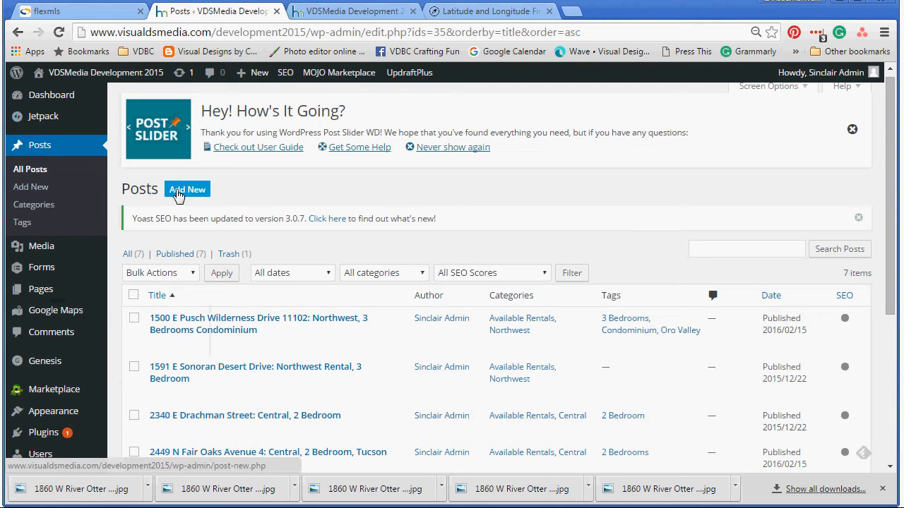
pyautogui.rightClick(178, 195)
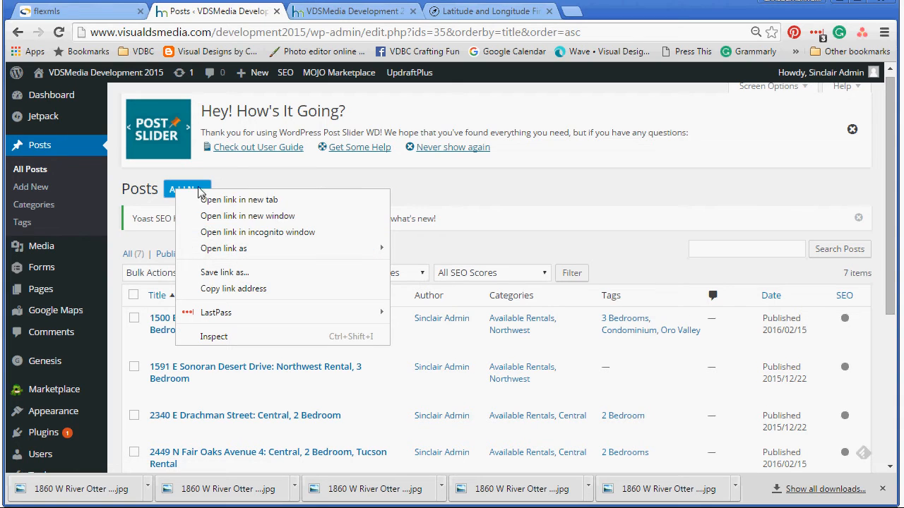
pyautogui.click(239, 201)
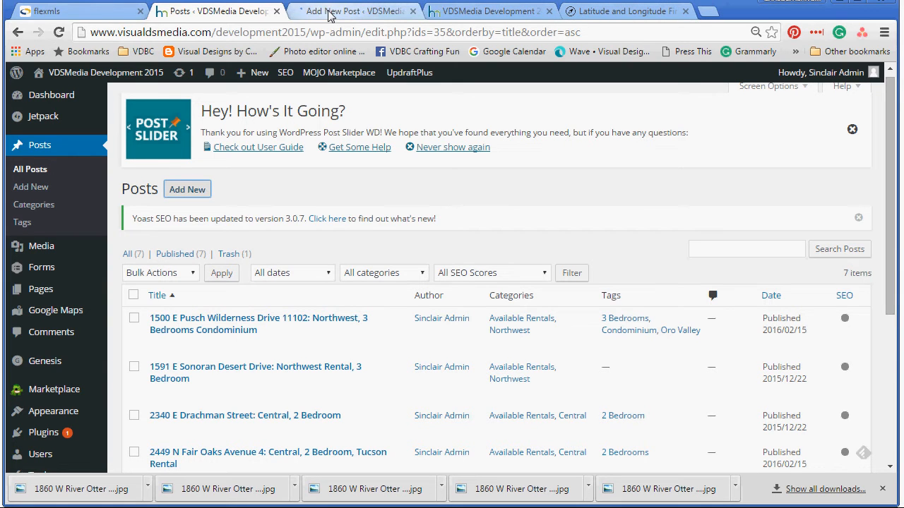
pyautogui.click(49, 10)
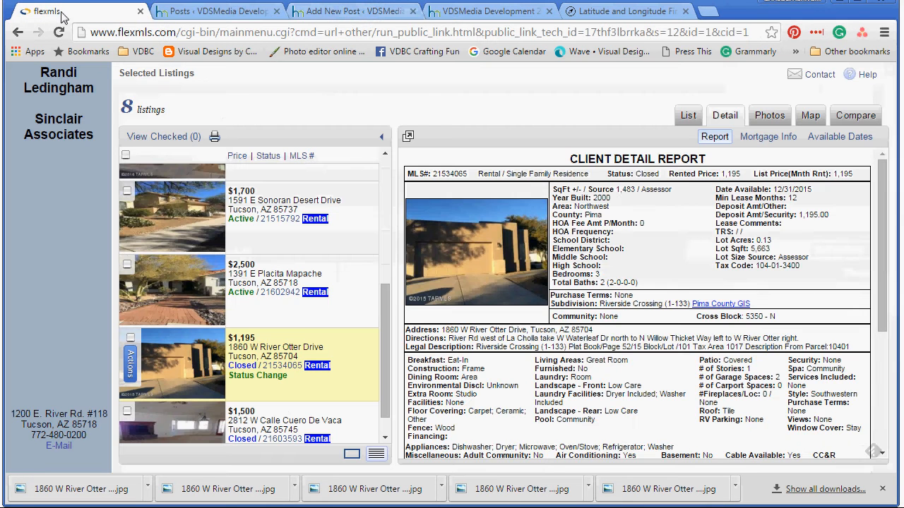
pyautogui.moveTo(314, 360); pyautogui.dragTo(230, 350)
pyautogui.rightClick(257, 353)
pyautogui.click(300, 357)
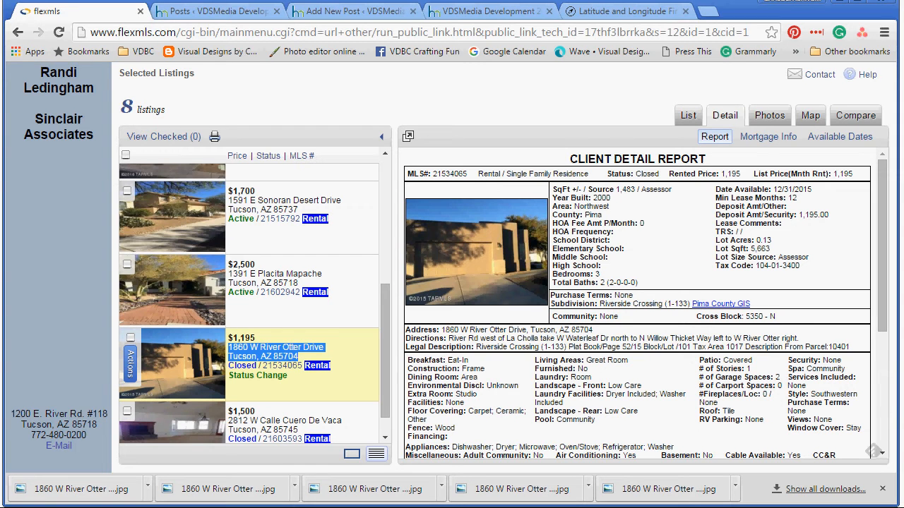
pyautogui.click(346, 11)
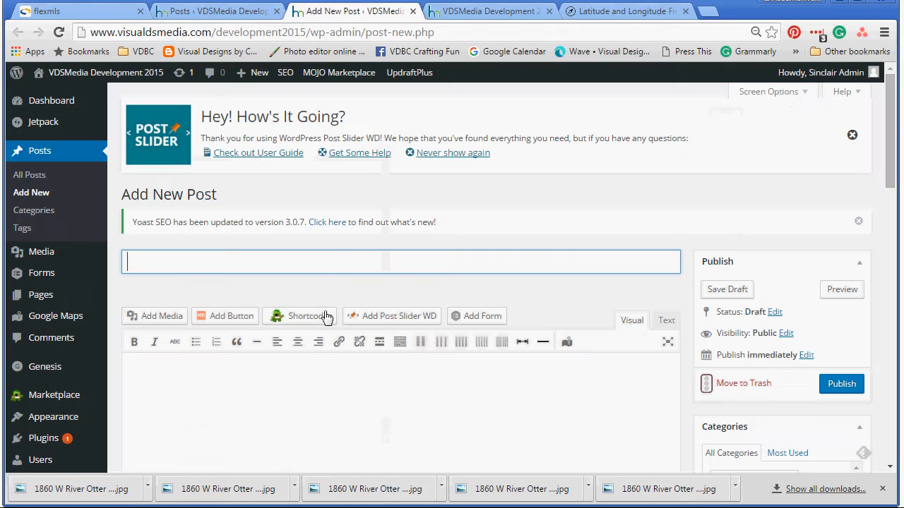
pyautogui.rightClick(173, 266)
pyautogui.click(240, 293)
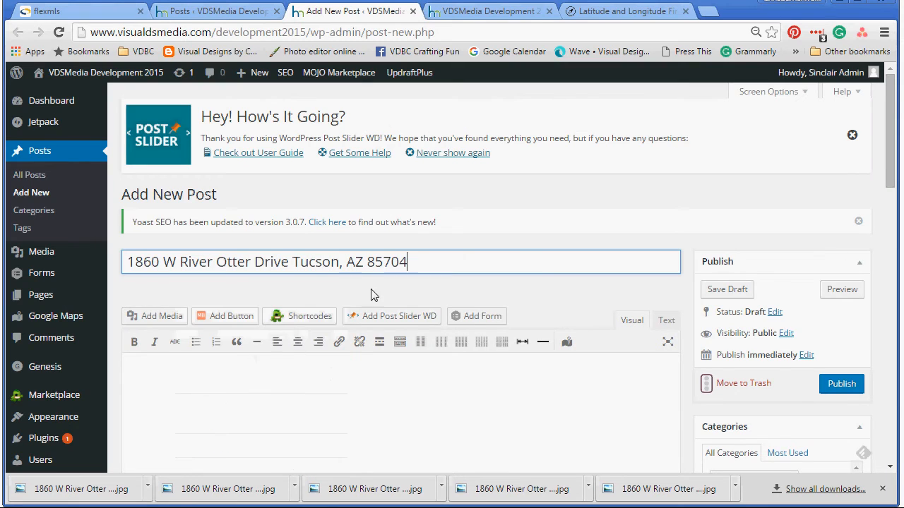
pyautogui.click(621, 11)
pyautogui.moveTo(329, 238); pyautogui.dragTo(87, 241)
pyautogui.rightClick(125, 240)
pyautogui.click(176, 283)
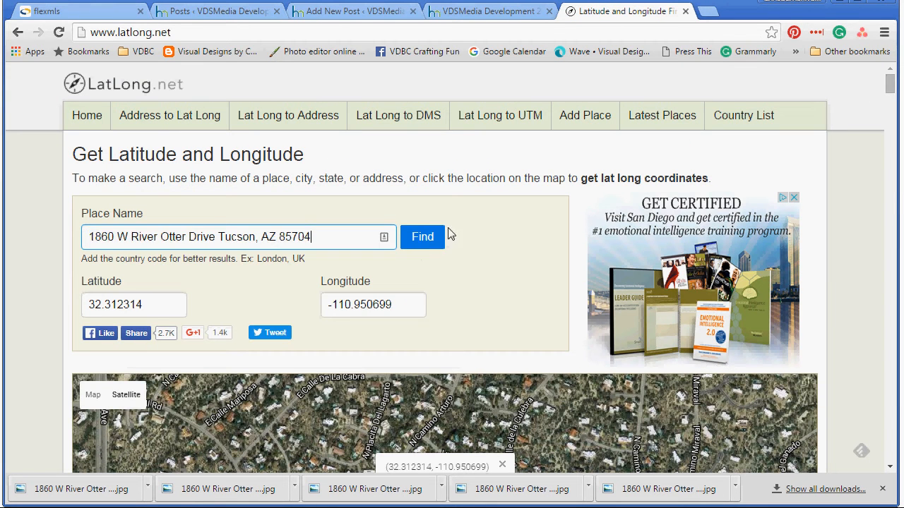
pyautogui.click(441, 237)
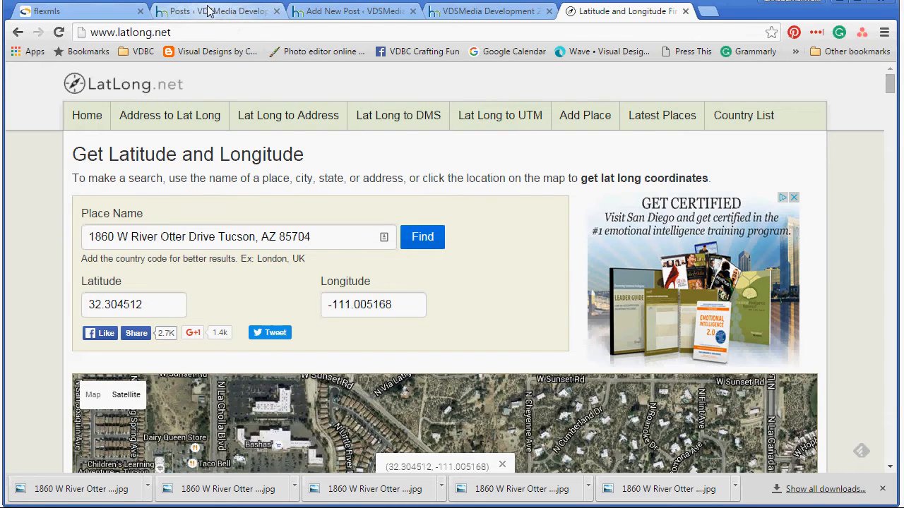
pyautogui.click(321, 12)
pyautogui.moveTo(425, 259); pyautogui.dragTo(287, 258)
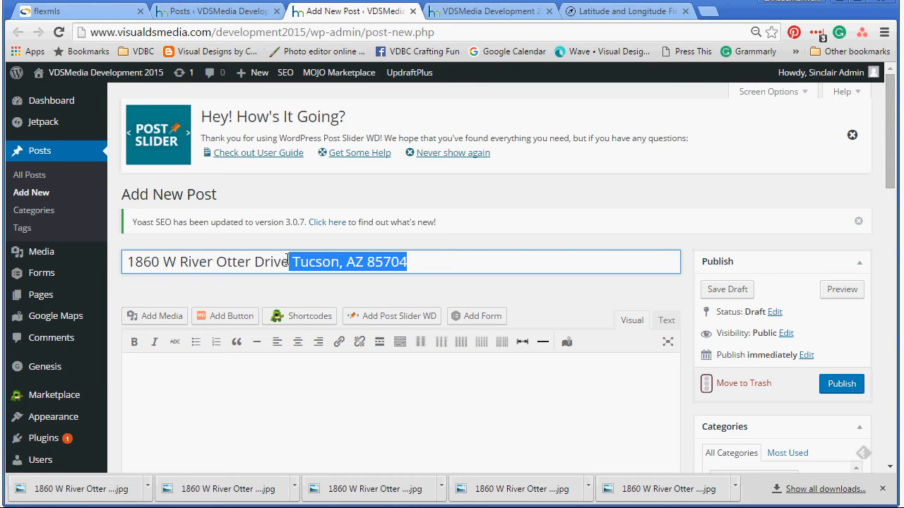
pyautogui.write(',')
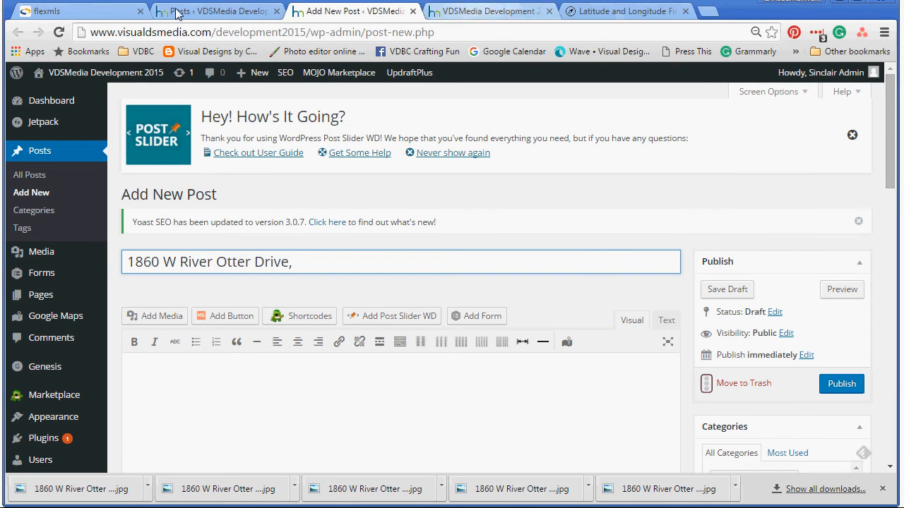
pyautogui.click(91, 15)
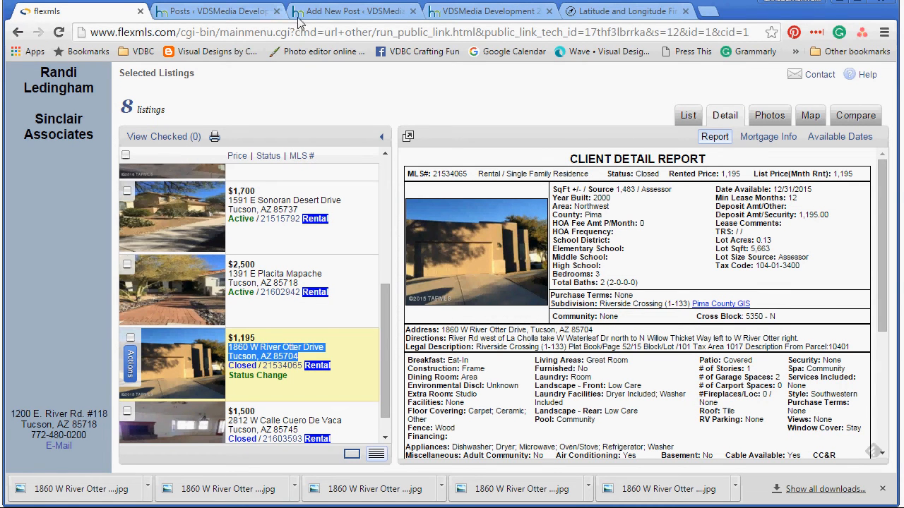
# Step: Extend the title with 'Northwest, 3 Bedroom Home in Tucson'
pyautogui.click(349, 12)
pyautogui.write('Northwest, ')
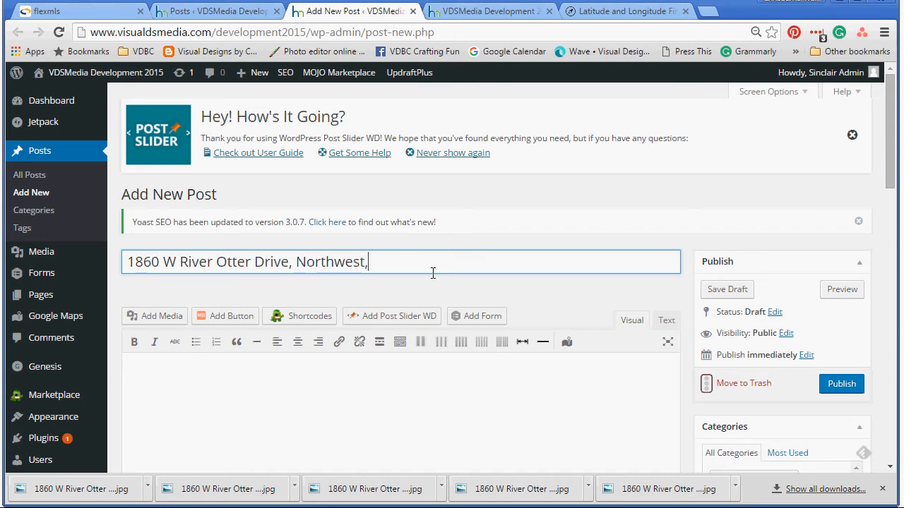
pyautogui.write('3 Bedroom Home Tucson')
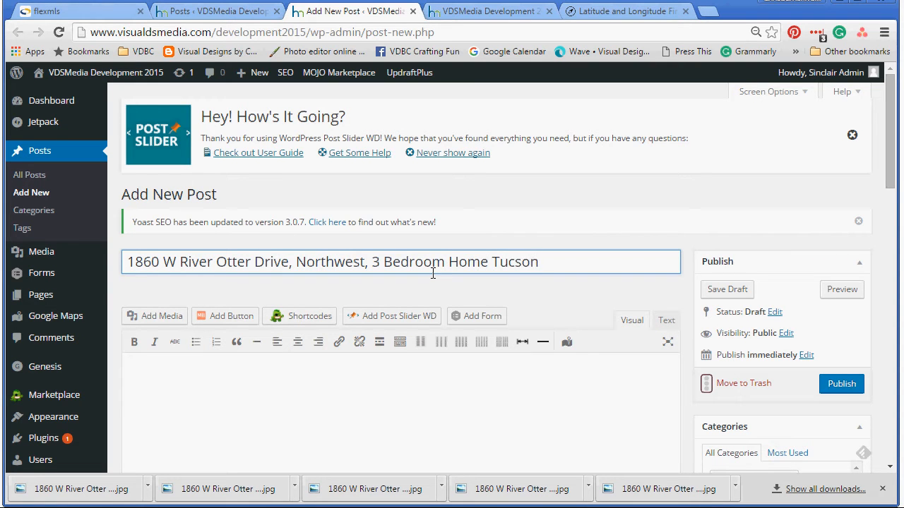
pyautogui.moveTo(488, 262); pyautogui.dragTo(467, 262)
pyautogui.press('Right')
pyautogui.write('in')
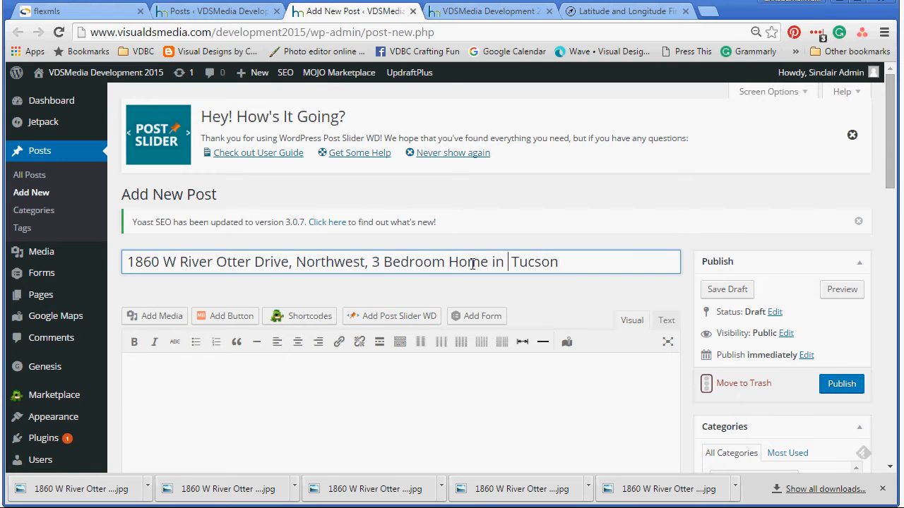
pyautogui.click(298, 380)
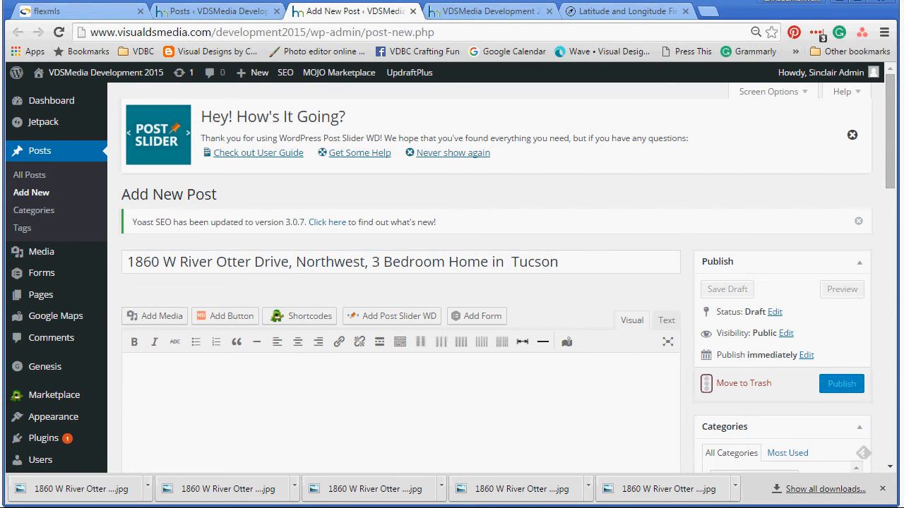
# Step: Paste the flexmls Remarks paragraph into the post body and add a Read More break after it
pyautogui.click(55, 15)
pyautogui.scroll(-2, 580, 385)
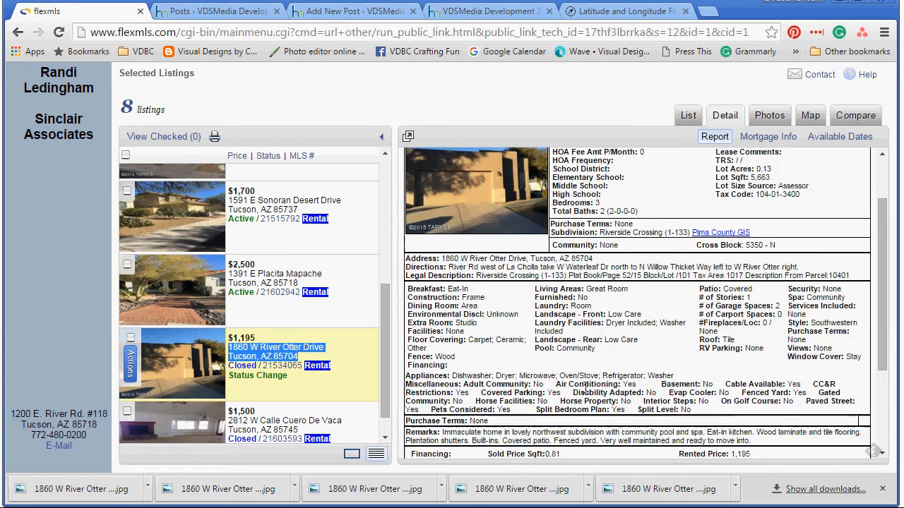
pyautogui.click(769, 376)
pyautogui.moveTo(769, 376); pyautogui.dragTo(443, 363)
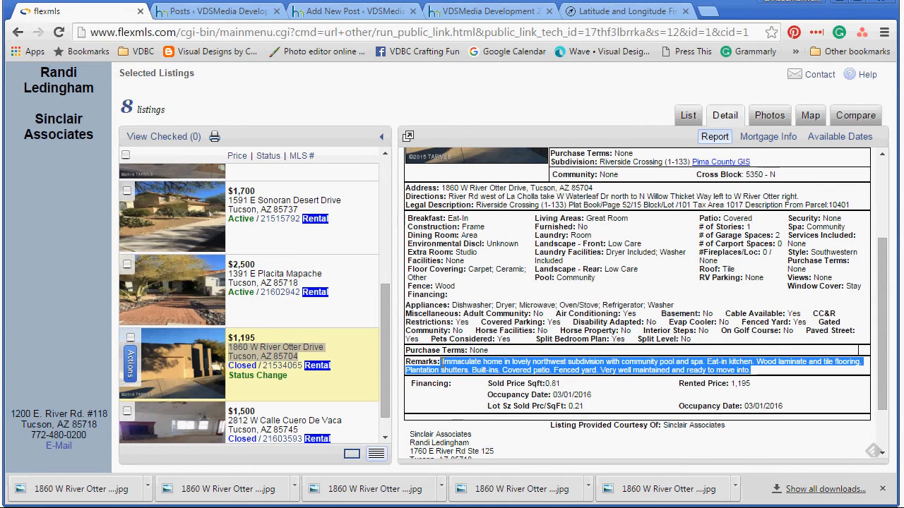
pyautogui.rightClick(443, 363)
pyautogui.click(475, 369)
pyautogui.click(332, 11)
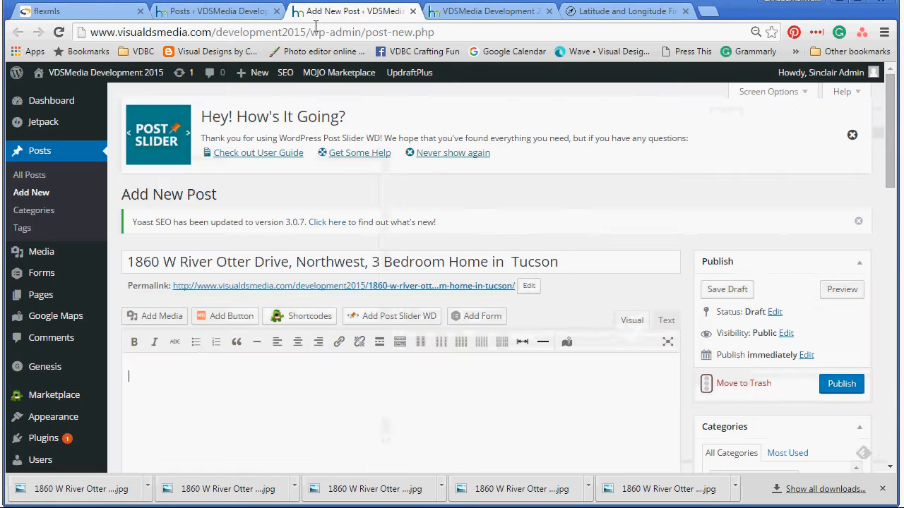
pyautogui.click(180, 375)
pyautogui.hotkey('ctrl', 'v')
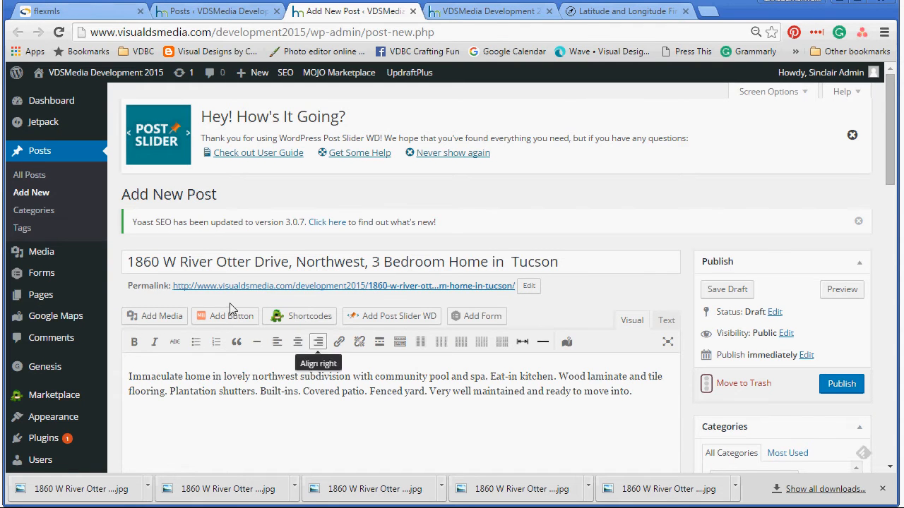
pyautogui.click(379, 345)
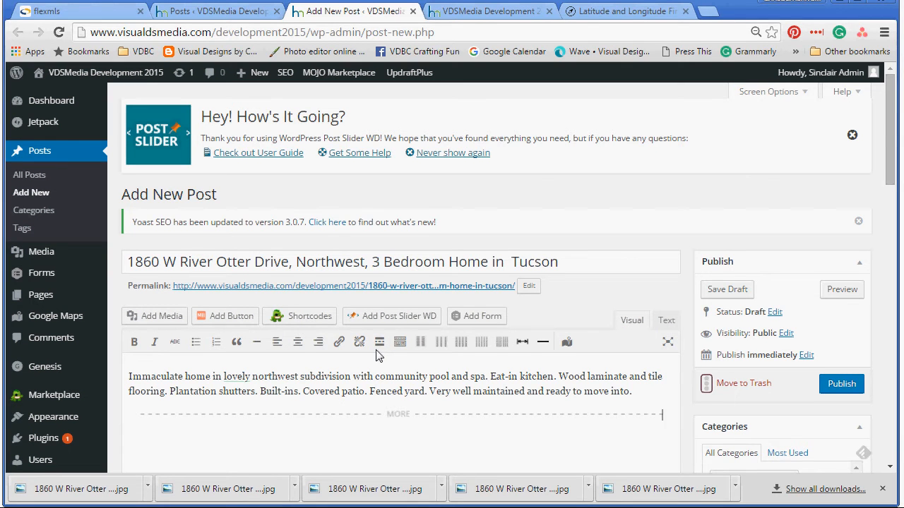
pyautogui.scroll(-1, 377, 353)
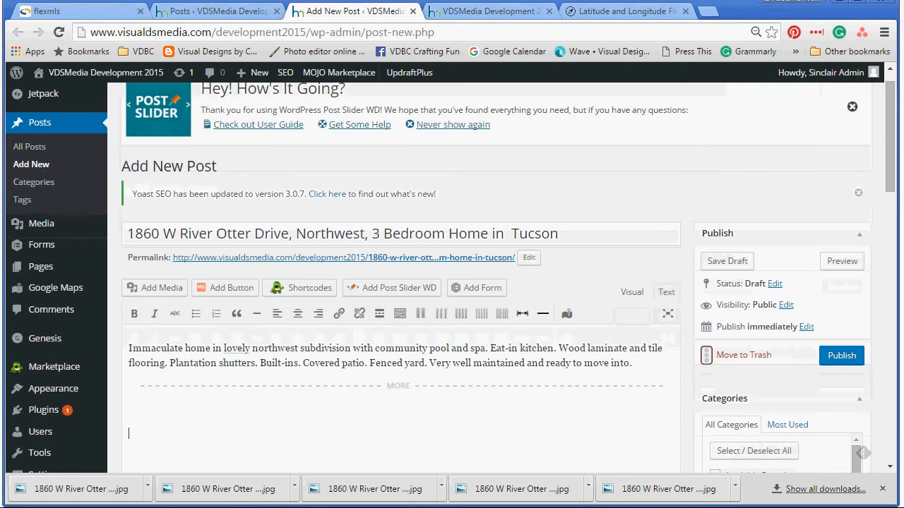
pyautogui.click(42, 11)
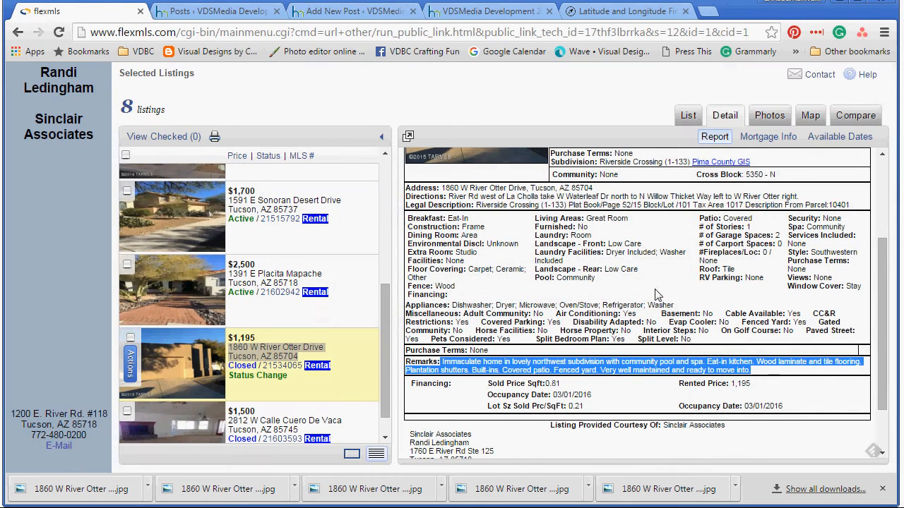
# Step: Copy the report's listing details from SqFt through Financing and place the cursor below the MORE break
pyautogui.scroll(2, 657, 285)
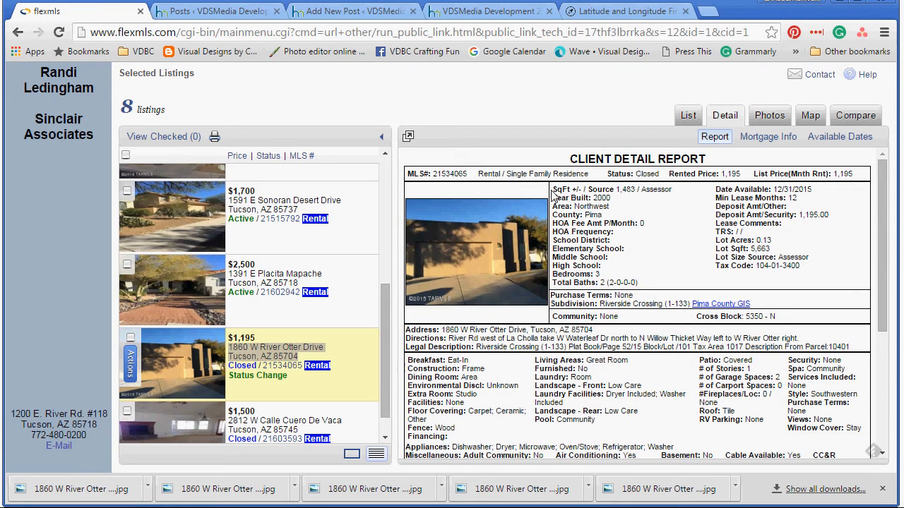
pyautogui.moveTo(554, 187); pyautogui.dragTo(792, 381)
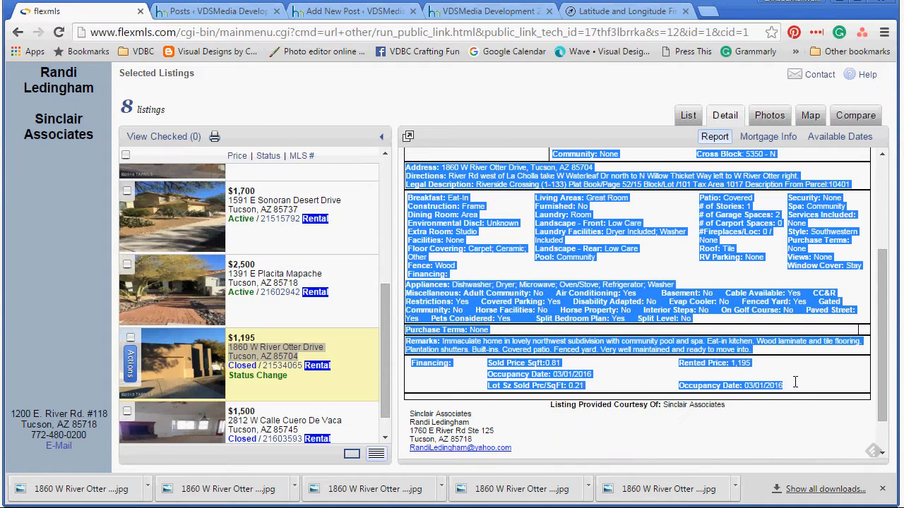
pyautogui.rightClick(588, 316)
pyautogui.click(616, 325)
pyautogui.click(353, 11)
pyautogui.click(152, 415)
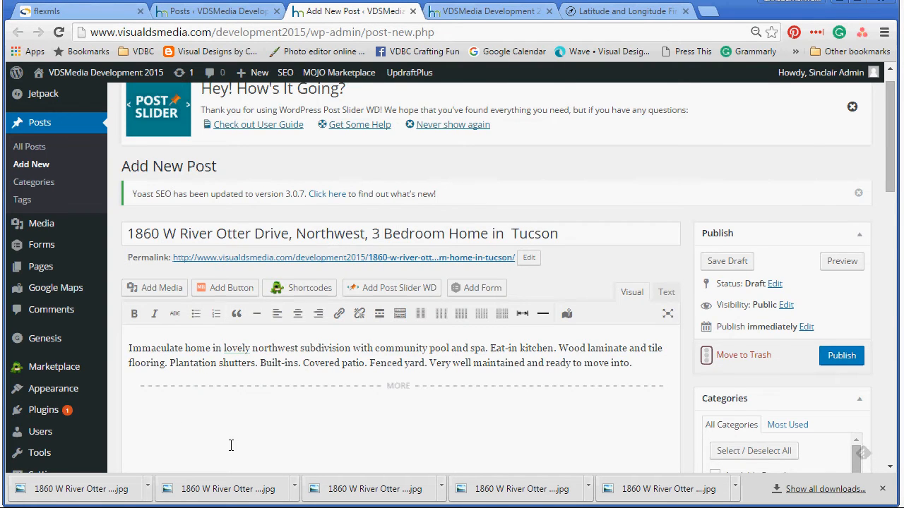
# Step: Paste the listing detail tables below the break and delete the blank lines above Financing
pyautogui.hotkey('ctrl', 'v')
pyautogui.click(149, 317)
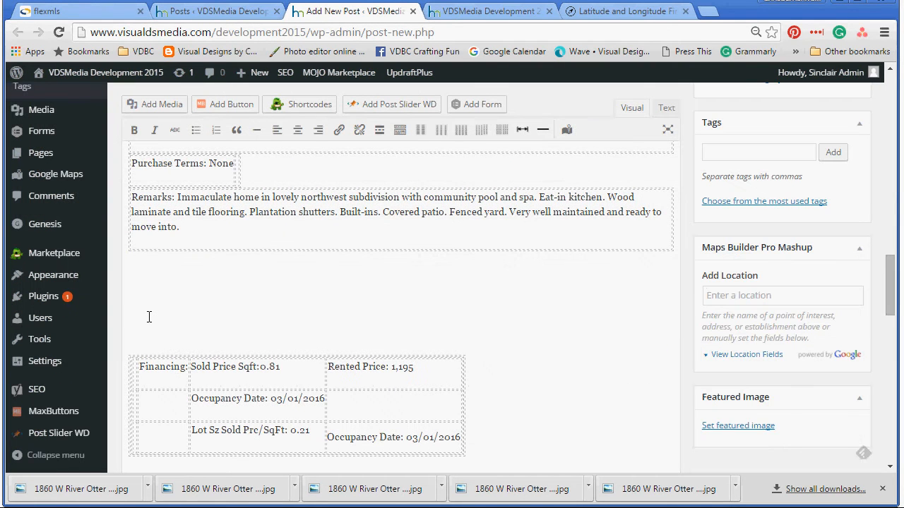
pyautogui.press('BackSpace')
pyautogui.press('BackSpace')
pyautogui.press('BackSpace')
pyautogui.press('BackSpace')
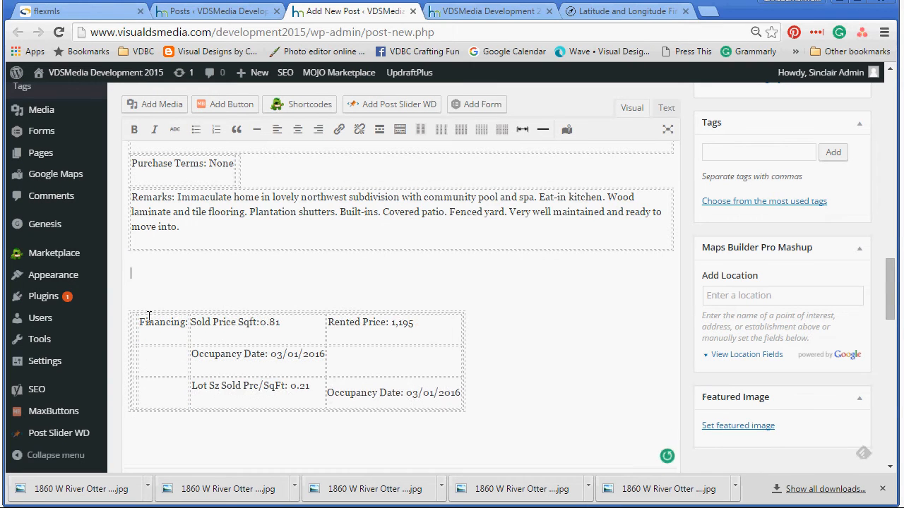
pyautogui.press('BackSpace')
pyautogui.press('BackSpace')
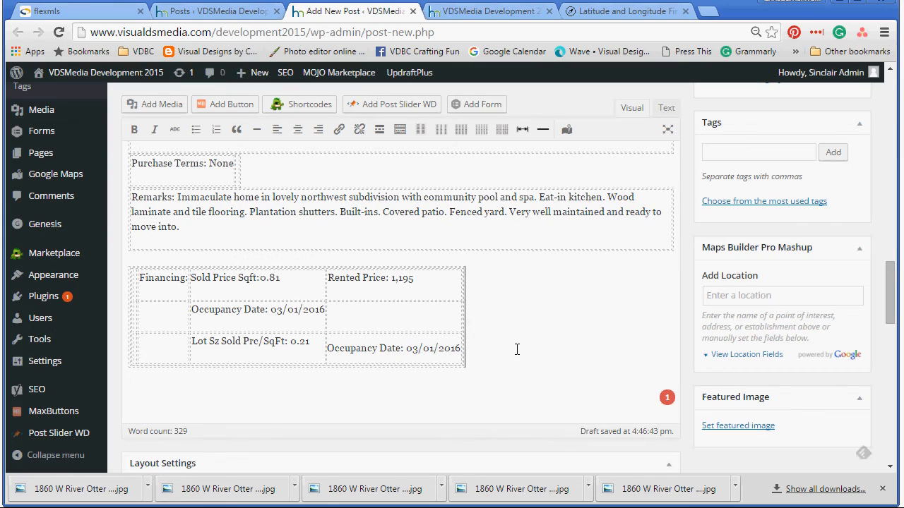
pyautogui.press('BackSpace')
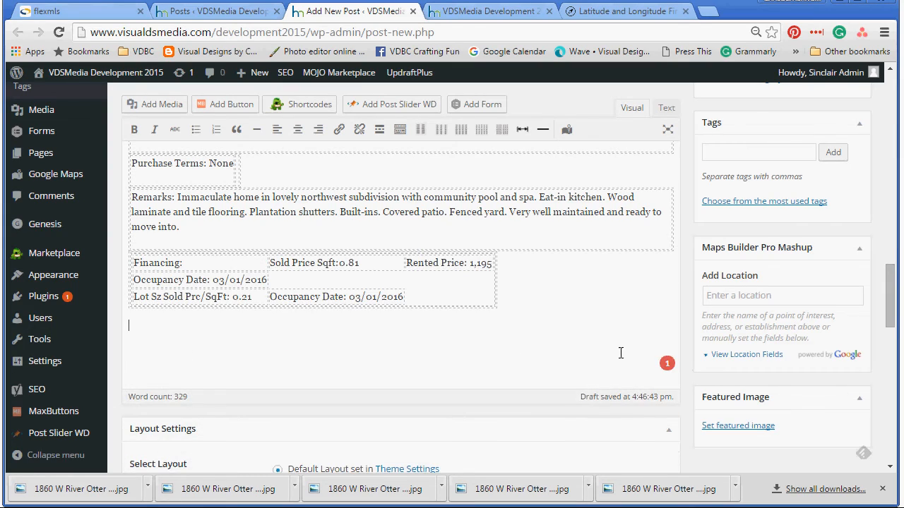
pyautogui.scroll(15, 589, 332)
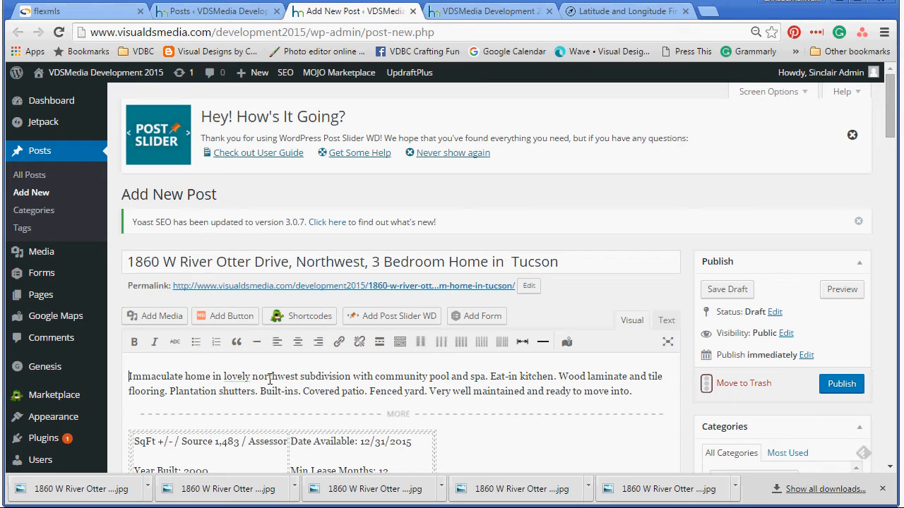
pyautogui.click(133, 315)
pyautogui.click(192, 125)
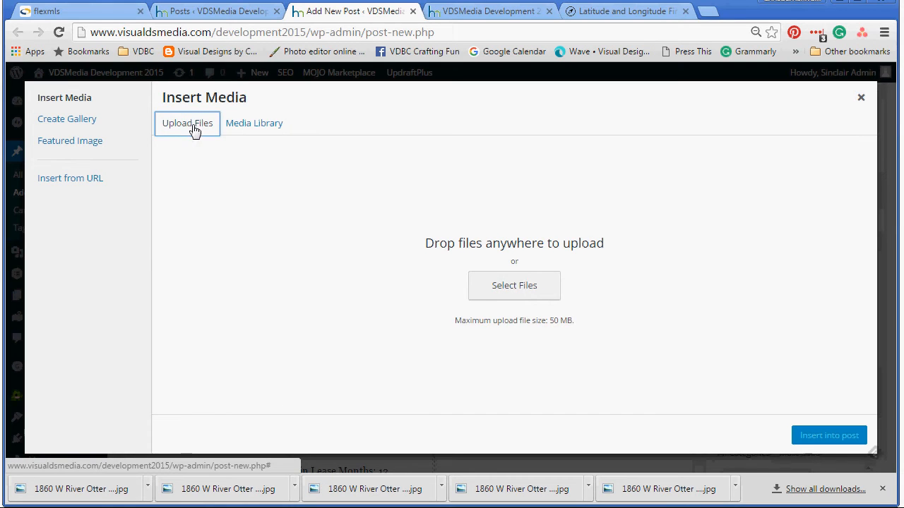
pyautogui.click(551, 287)
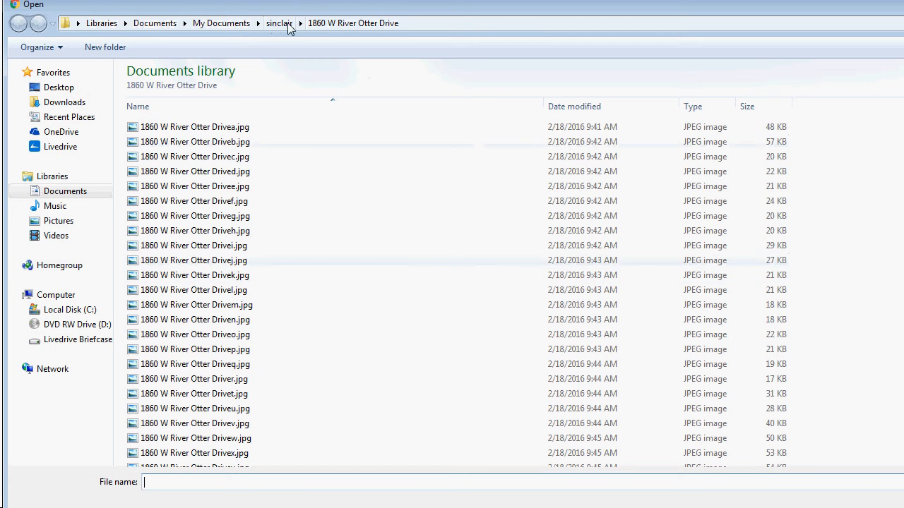
pyautogui.click(281, 24)
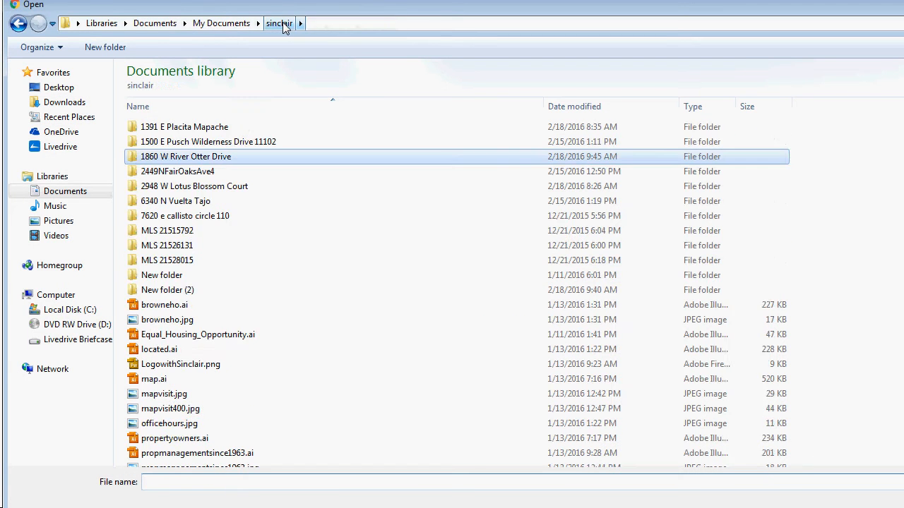
pyautogui.doubleClick(146, 157)
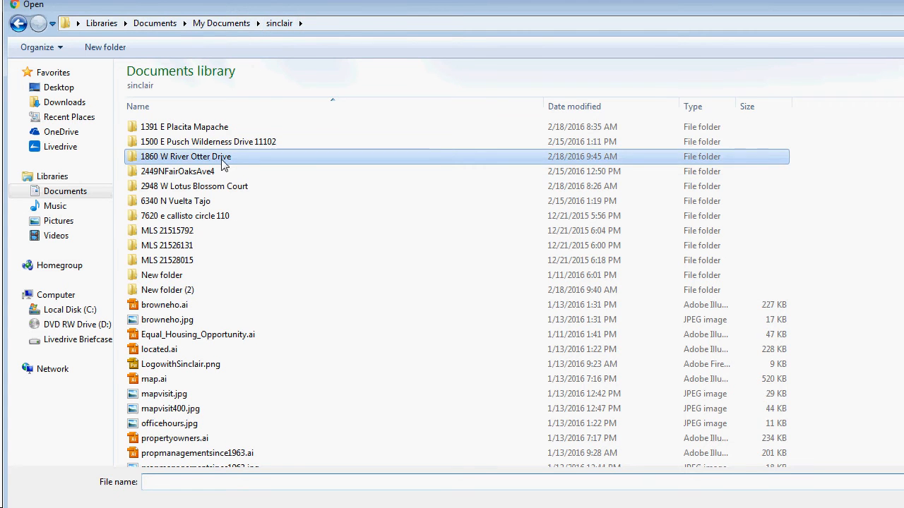
pyautogui.click(202, 129)
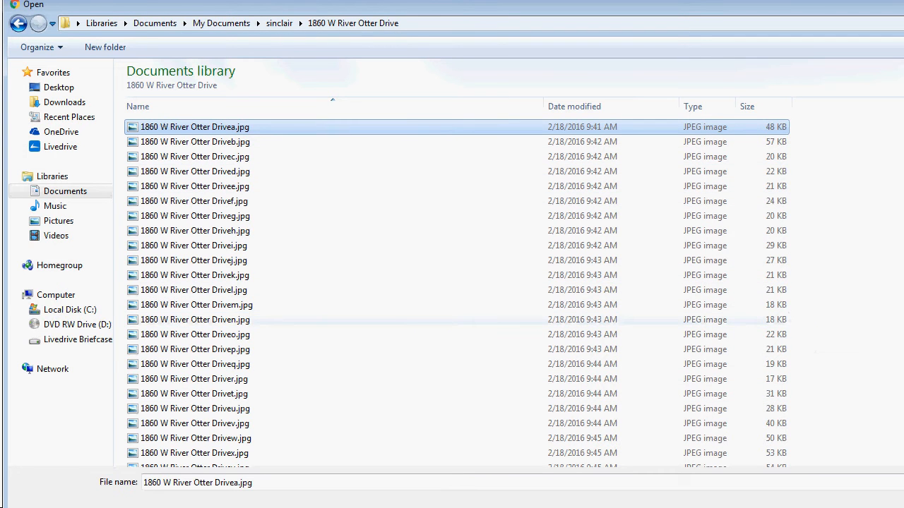
pyautogui.press('Return')
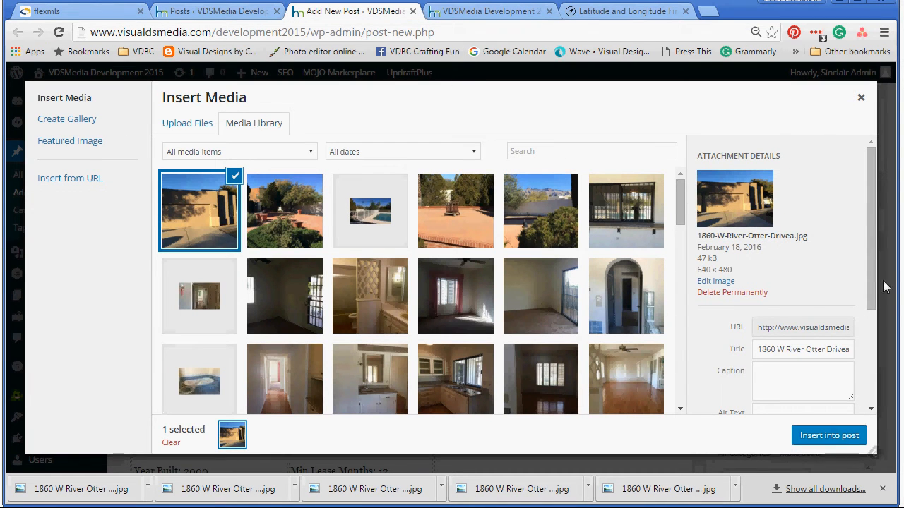
# Step: Insert the photo at Medium 300×225, aligned left with no link, and review the post
pyautogui.scroll(-2, 860, 325)
pyautogui.scroll(-1, 860, 325)
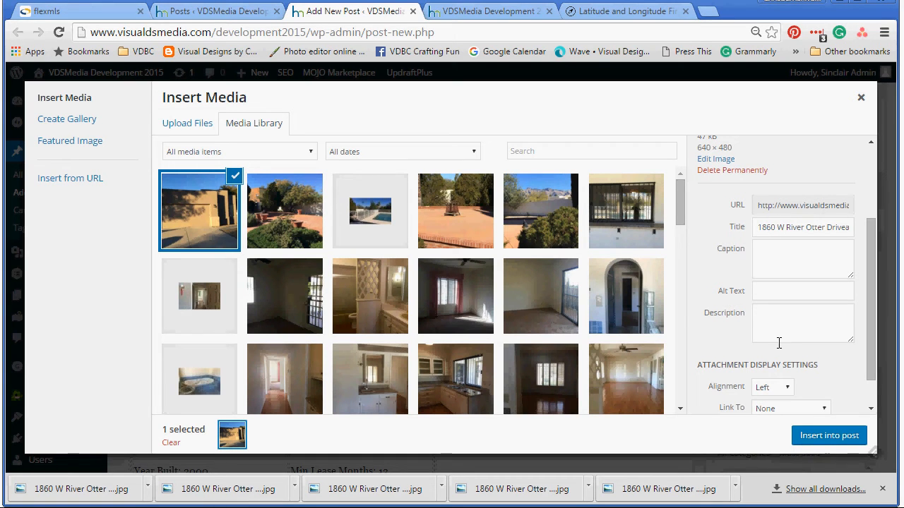
pyautogui.scroll(-2, 868, 348)
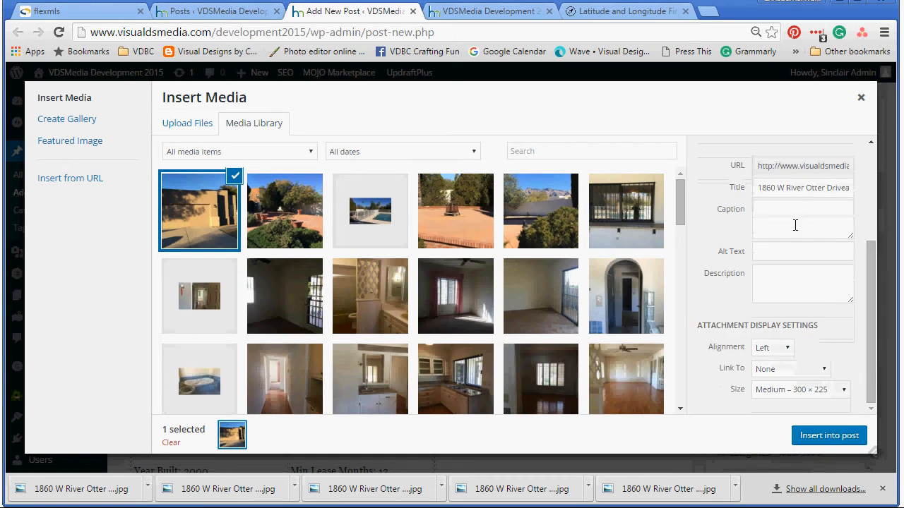
pyautogui.click(771, 350)
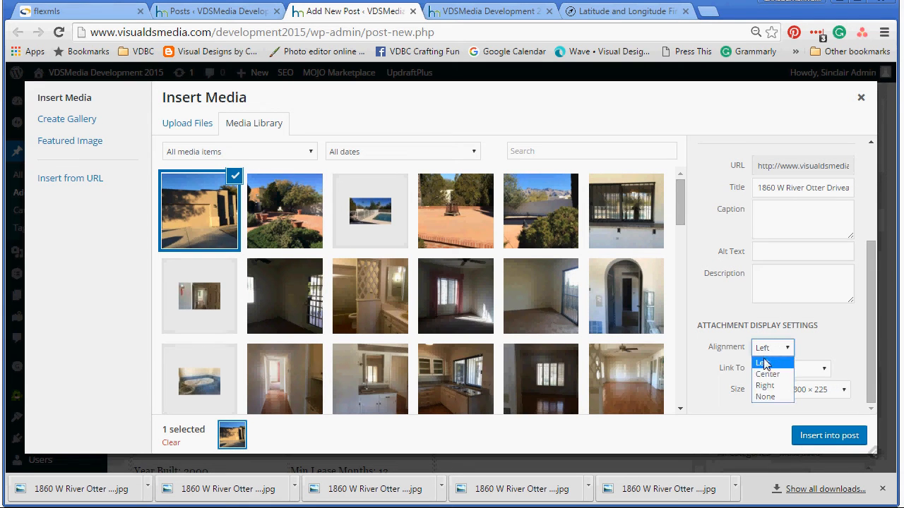
pyautogui.click(762, 364)
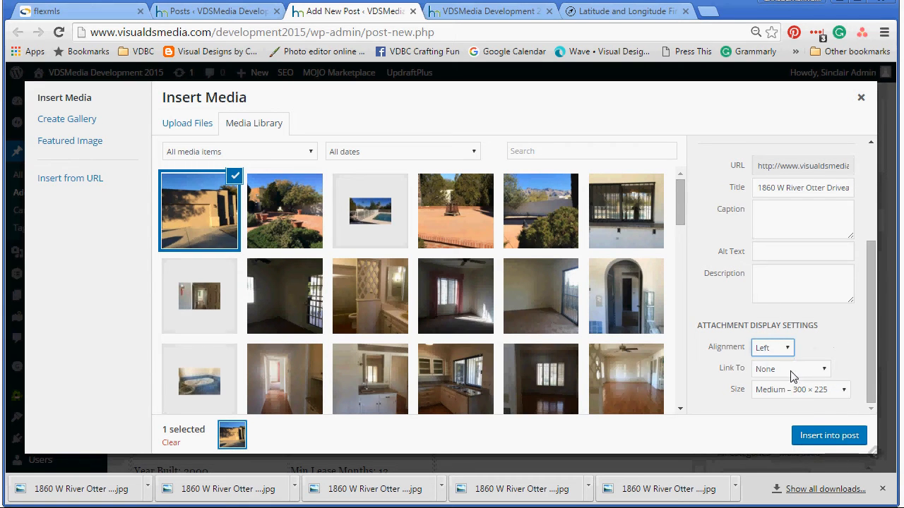
pyautogui.click(791, 373)
pyautogui.click(773, 383)
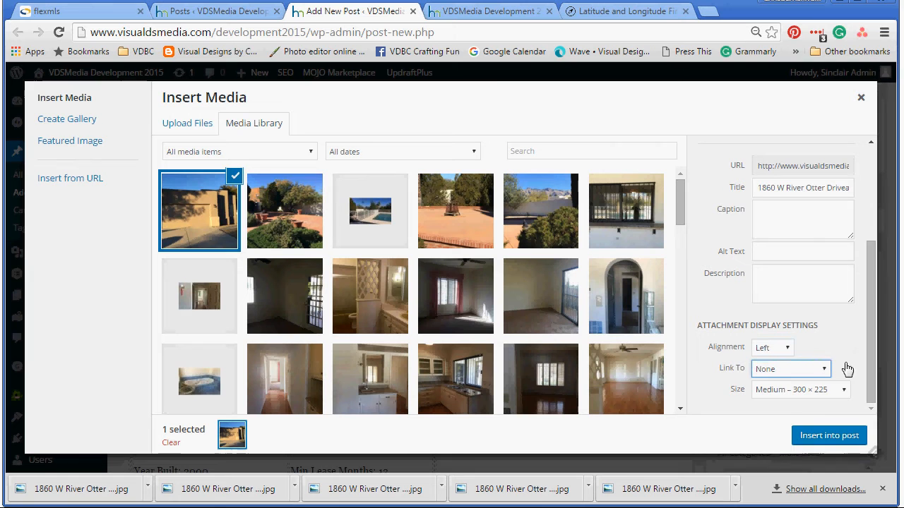
pyautogui.click(821, 435)
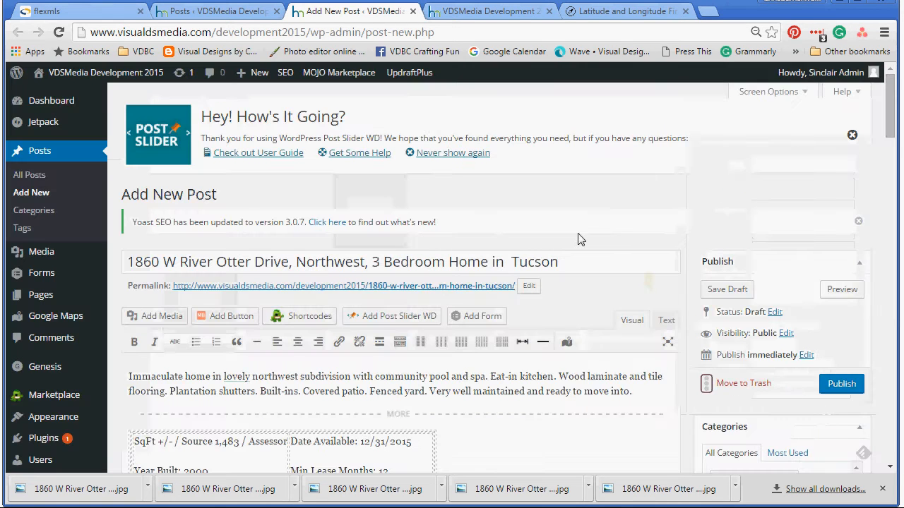
pyautogui.scroll(-2, 536, 296)
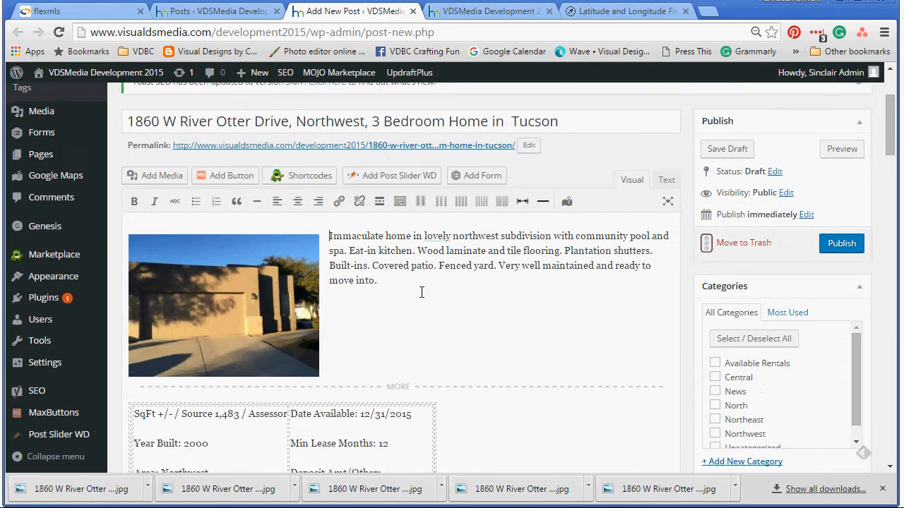
pyautogui.scroll(-10, 542, 376)
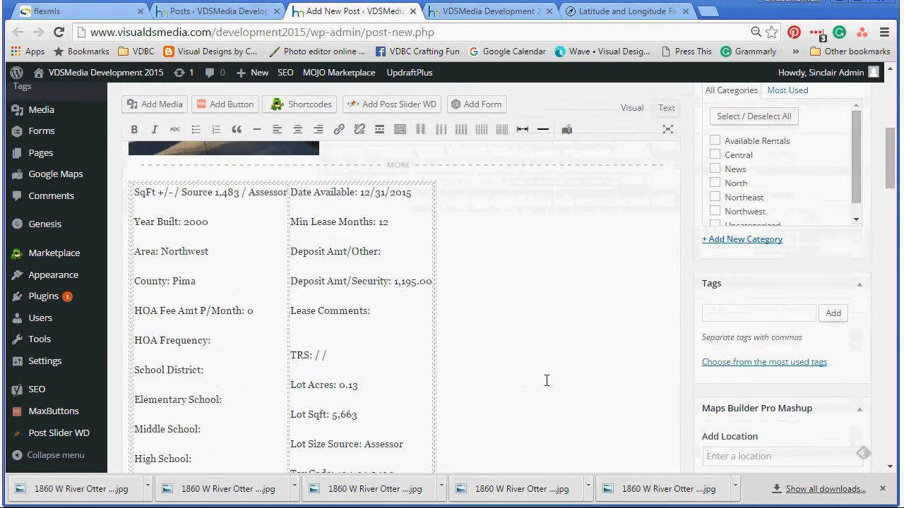
pyautogui.scroll(-7, 546, 379)
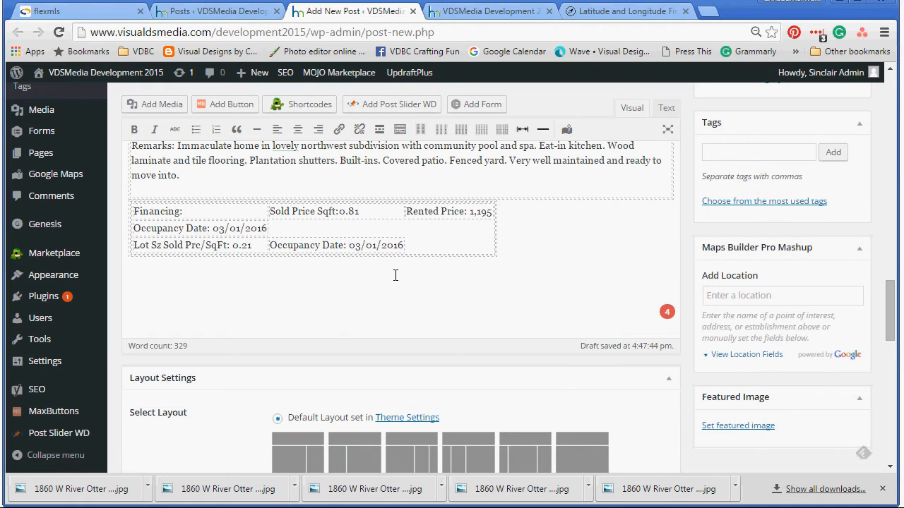
pyautogui.click(153, 106)
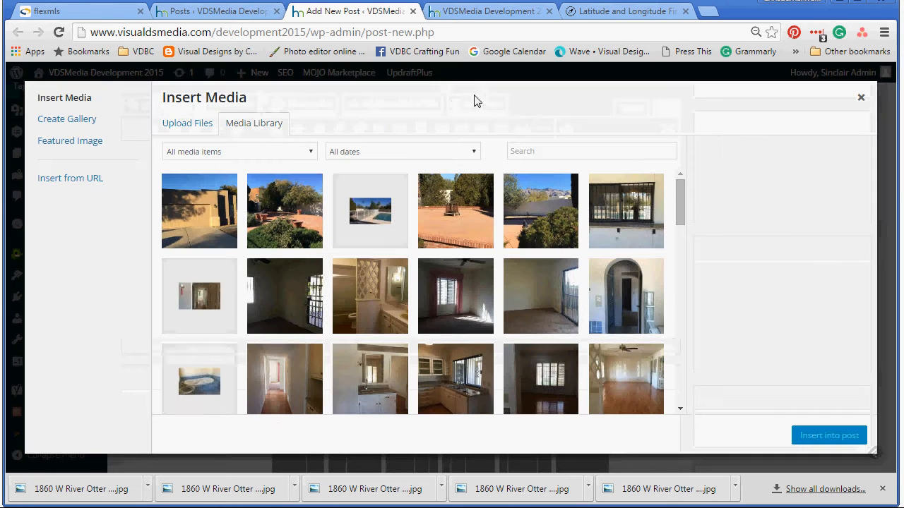
pyautogui.click(89, 124)
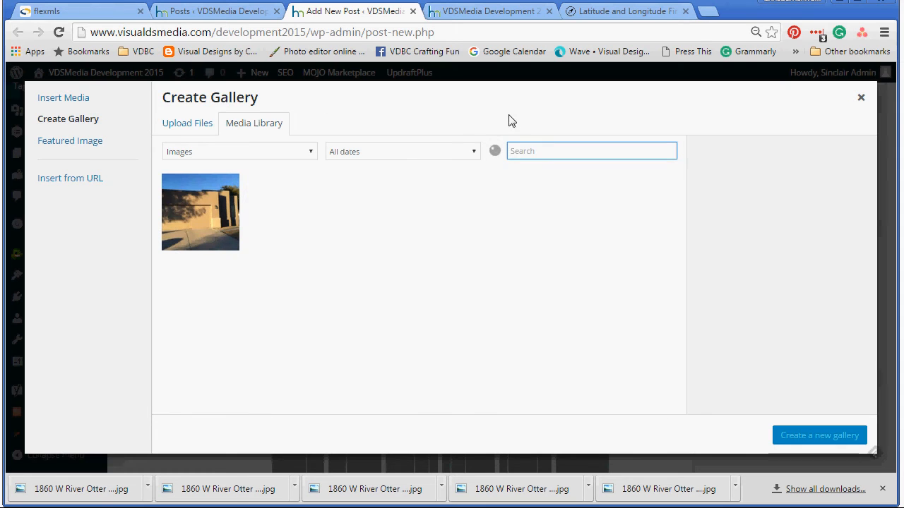
pyautogui.click(178, 121)
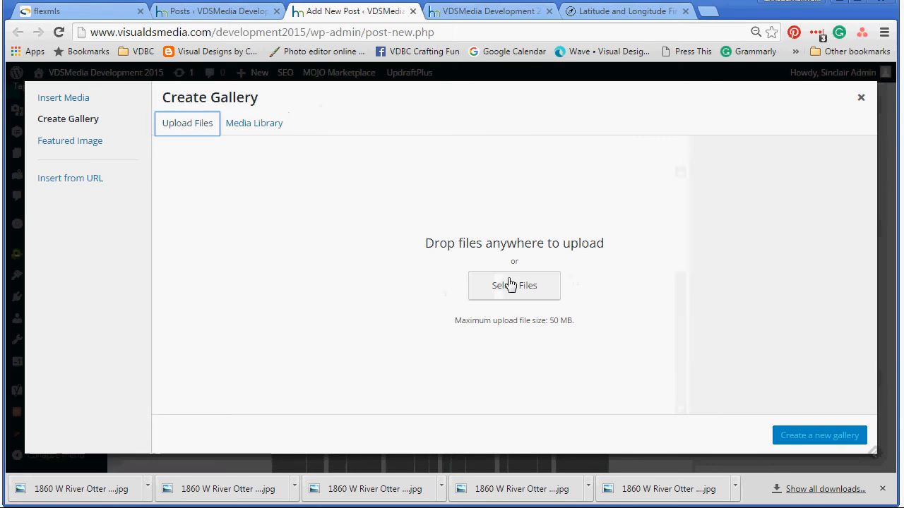
pyautogui.click(514, 285)
pyautogui.click(282, 142)
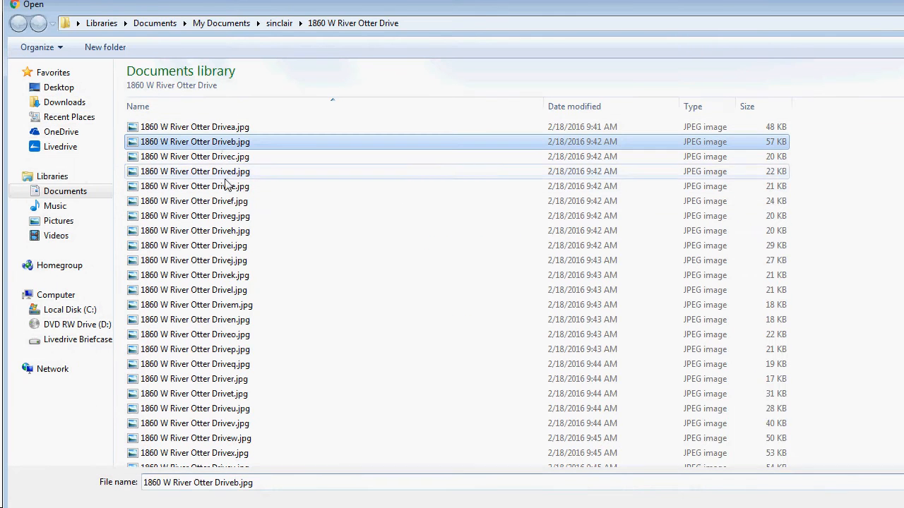
pyautogui.keyDown('shift'); pyautogui.click(212, 262); pyautogui.keyUp('shift')
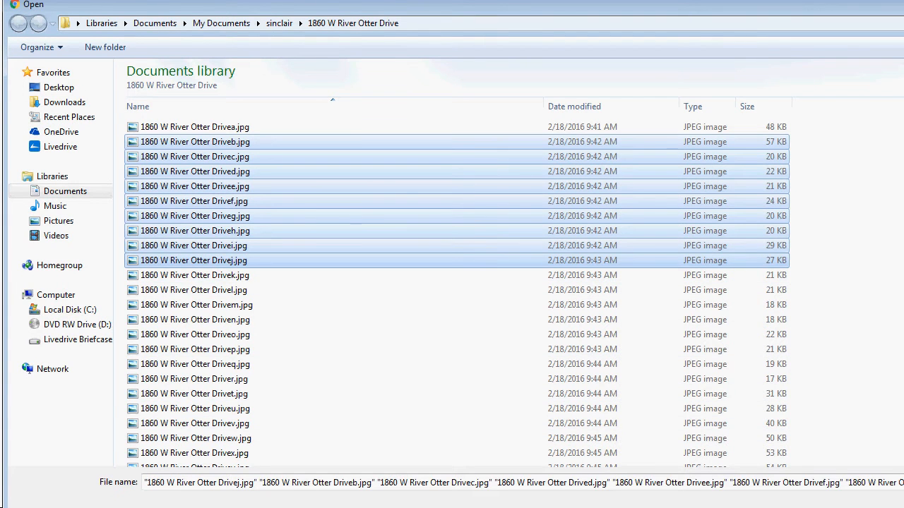
pyautogui.press('Return')
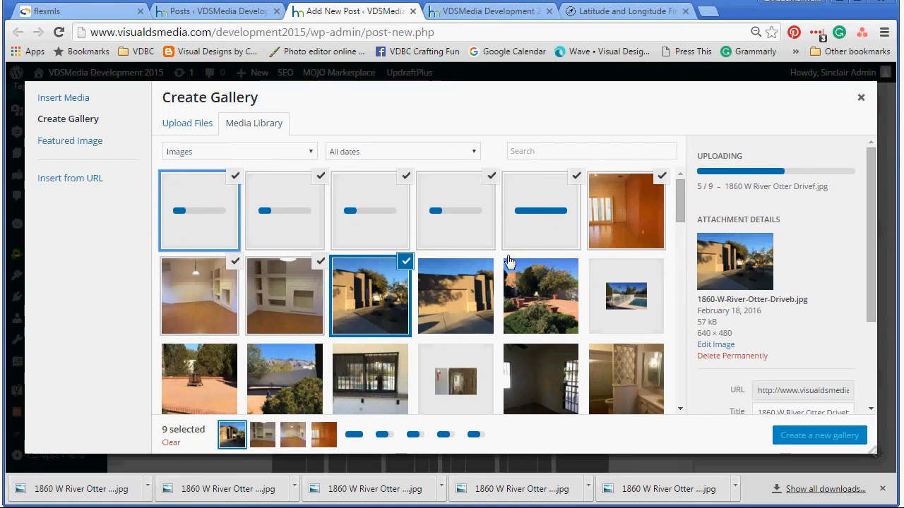
# Step: Add the Drivea garage-front photo to the selection, check the thumbnails, and create the ten-photo gallery
pyautogui.click(463, 291)
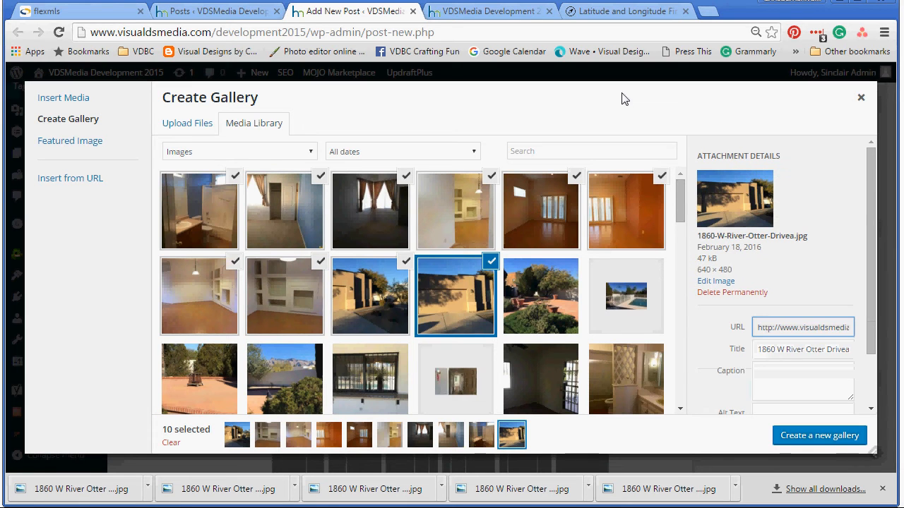
pyautogui.click(199, 219)
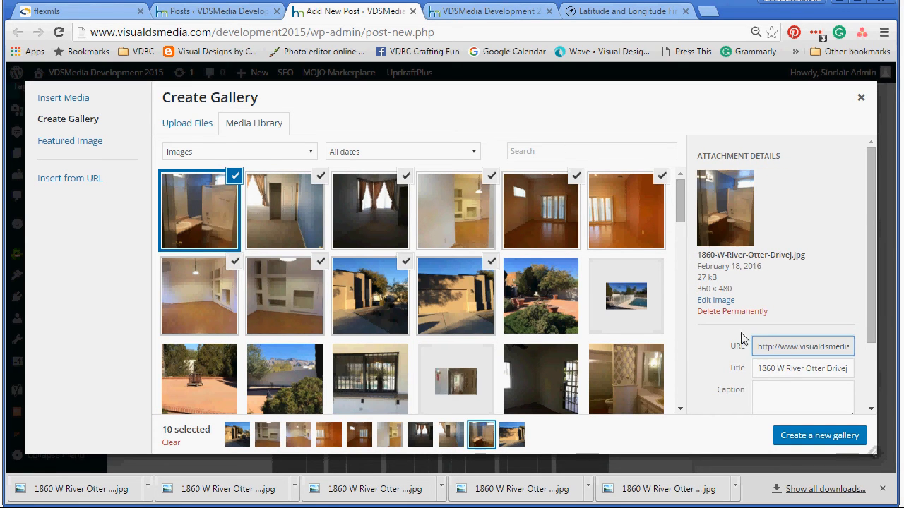
pyautogui.click(815, 372)
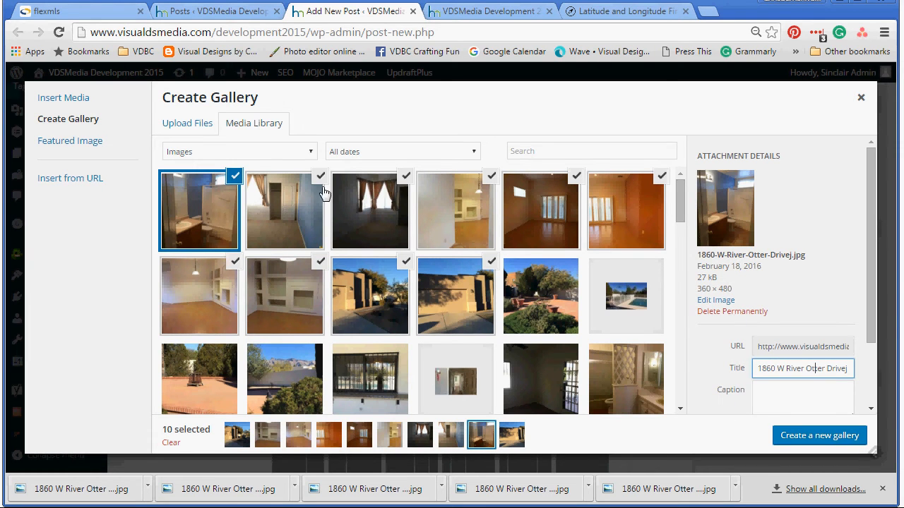
pyautogui.click(299, 207)
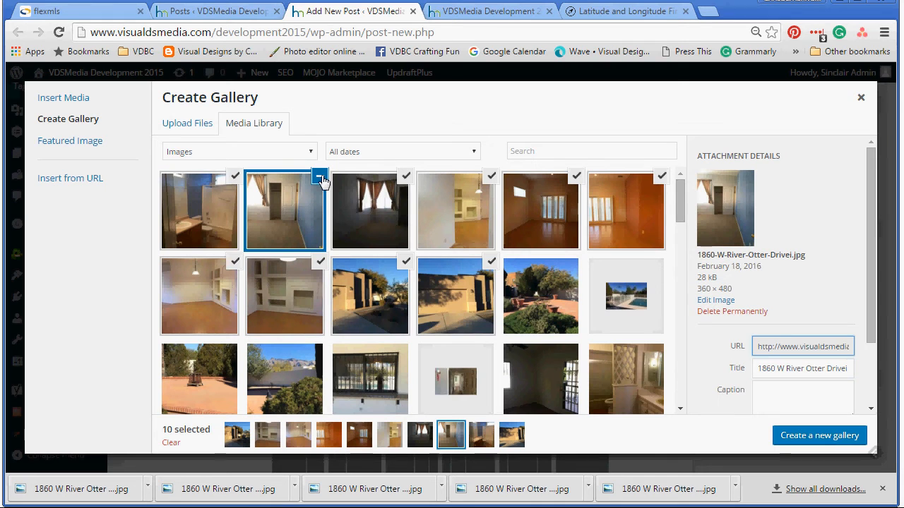
pyautogui.click(322, 181)
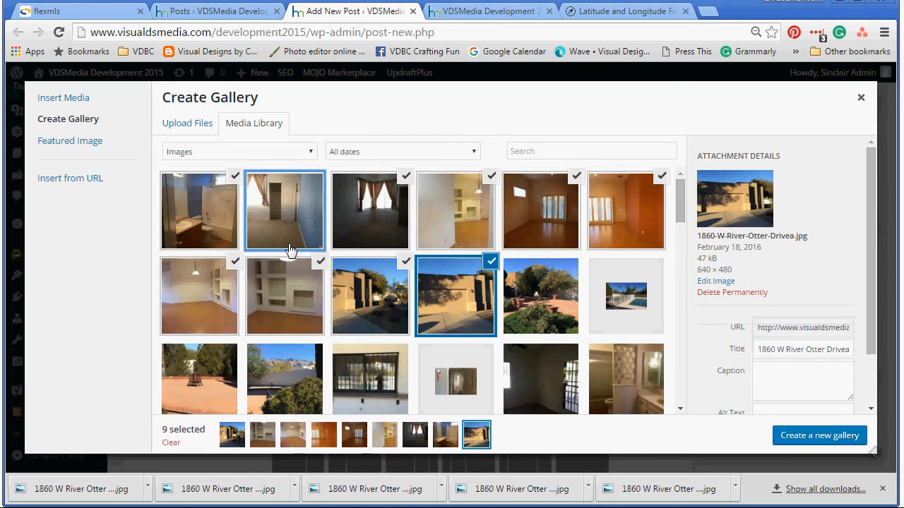
pyautogui.click(316, 184)
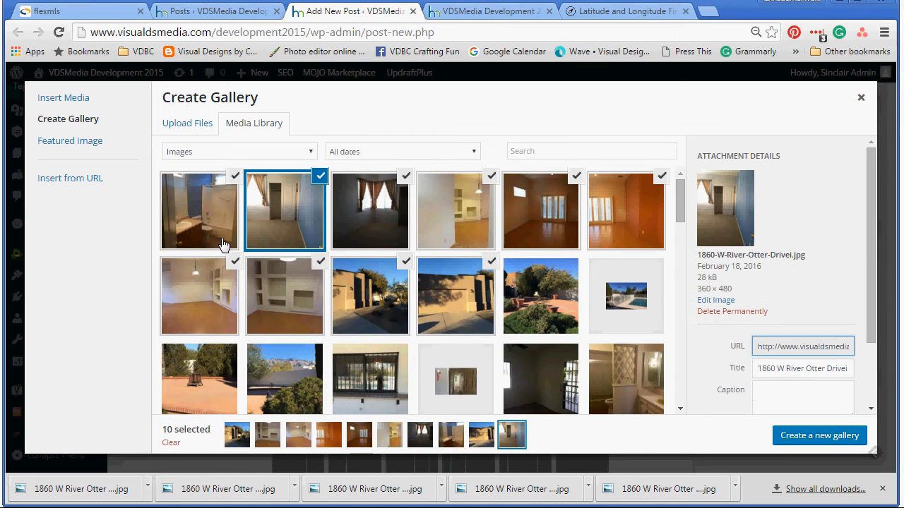
pyautogui.click(800, 441)
pyautogui.click(777, 156)
# Step: Set gallery links to None and insert the ten-photo gallery below the Financing table
pyautogui.click(761, 191)
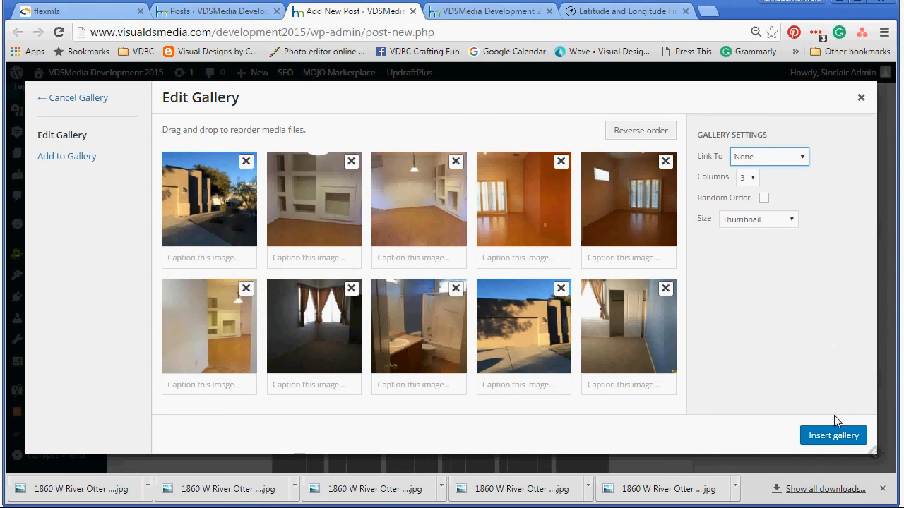
pyautogui.click(834, 433)
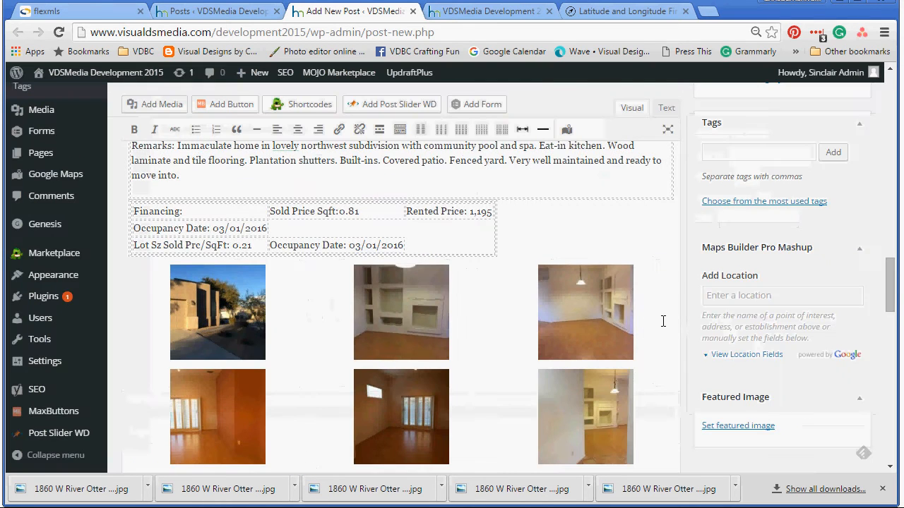
pyautogui.scroll(-4, 683, 342)
pyautogui.scroll(3, 654, 348)
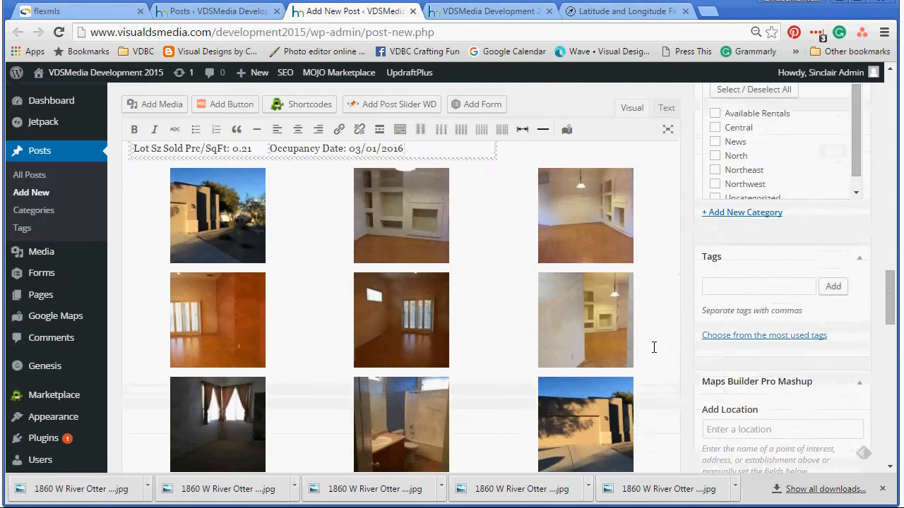
pyautogui.scroll(12, 654, 347)
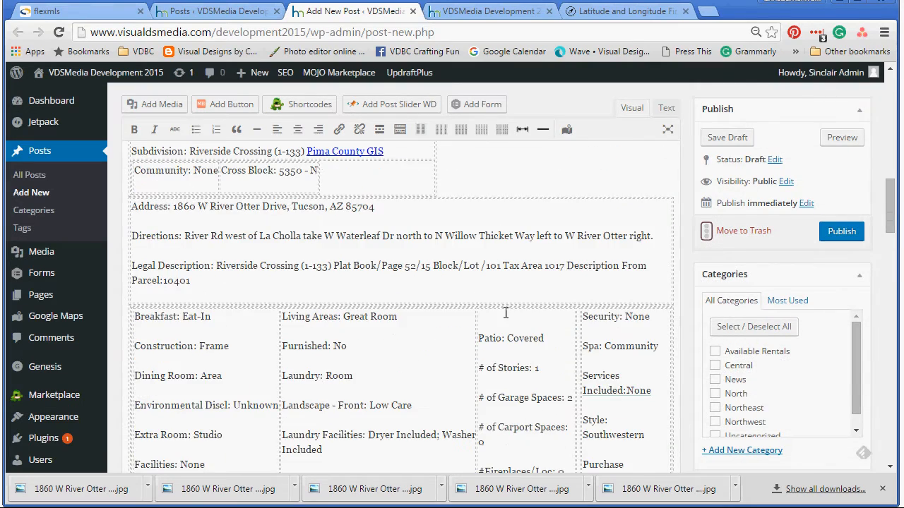
pyautogui.scroll(15, 505, 312)
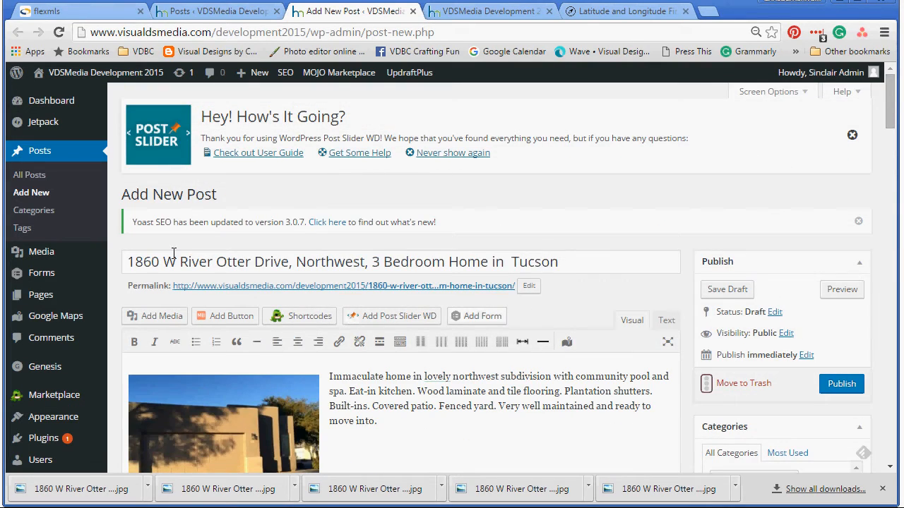
pyautogui.scroll(-4, 608, 255)
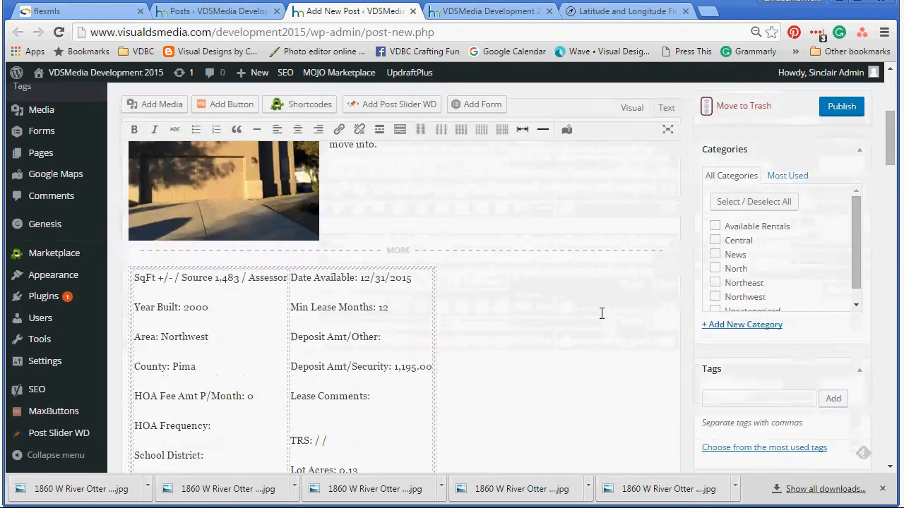
# Step: File the post under the Available Rentals and Northwest categories
pyautogui.click(714, 226)
pyautogui.scroll(2, 614, 301)
pyautogui.scroll(2, 614, 300)
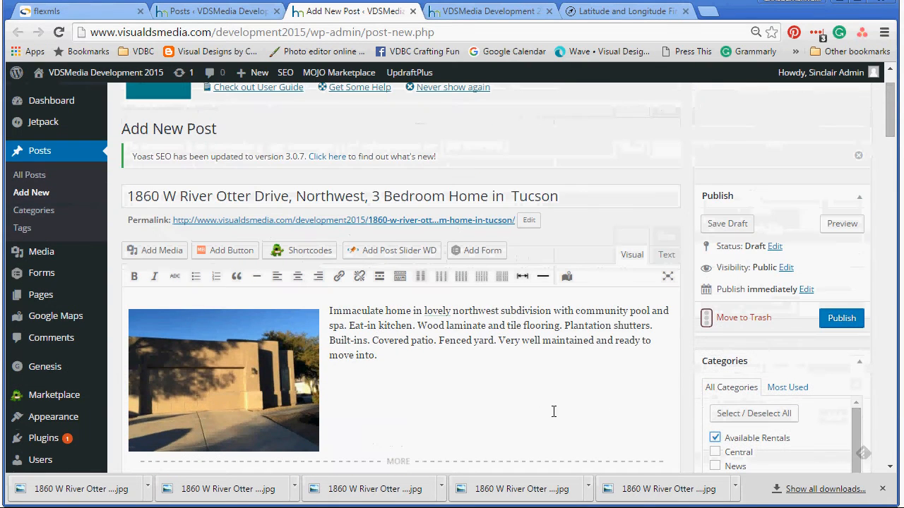
pyautogui.scroll(-5, 520, 355)
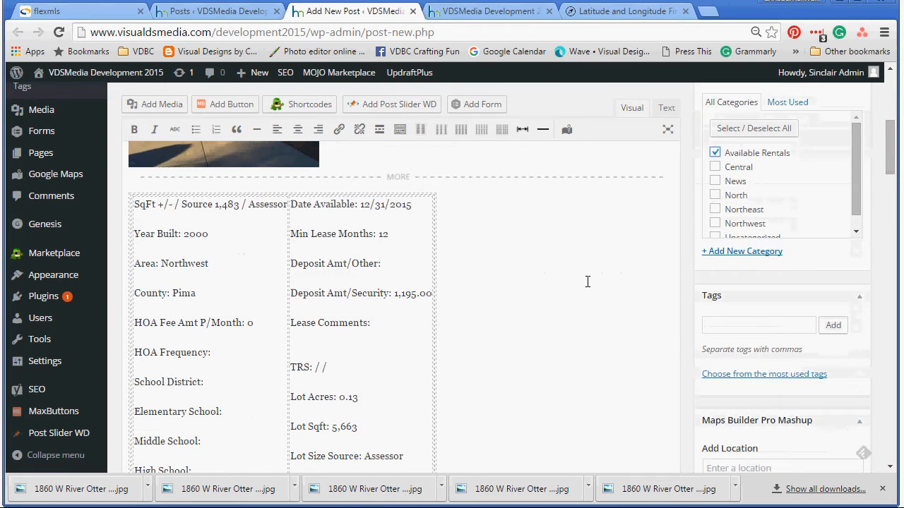
pyautogui.click(714, 223)
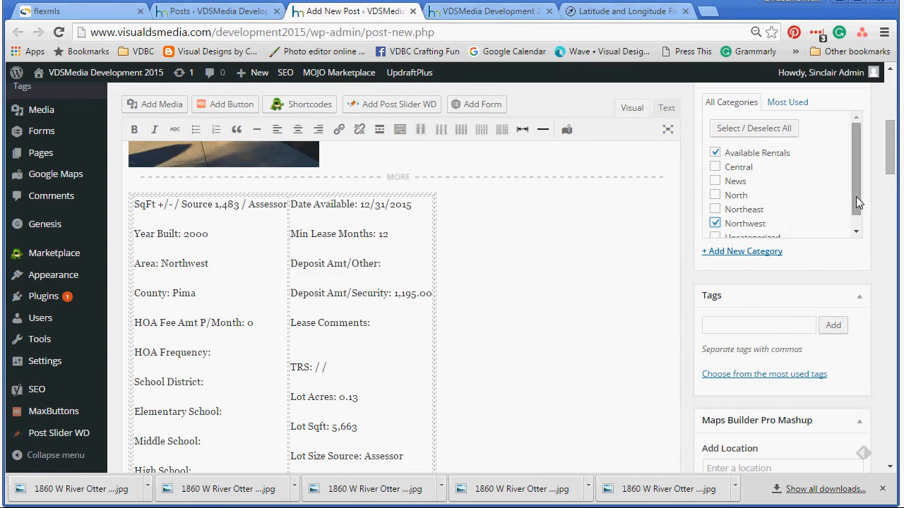
pyautogui.moveTo(856, 196); pyautogui.dragTo(854, 211)
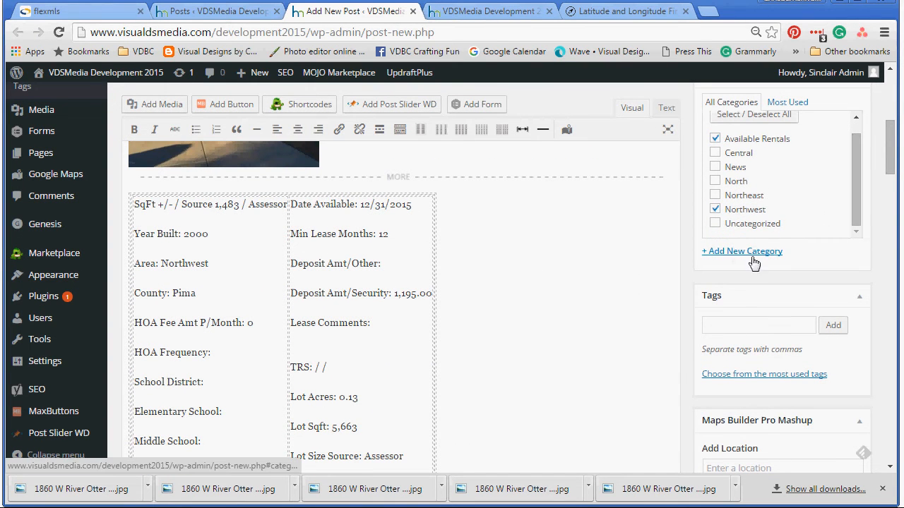
pyautogui.scroll(-1, 728, 292)
# Step: Add the tags 3 Bedrooms, Tucson, Home and Rental to the post
pyautogui.click(727, 292)
pyautogui.scroll(4, 607, 301)
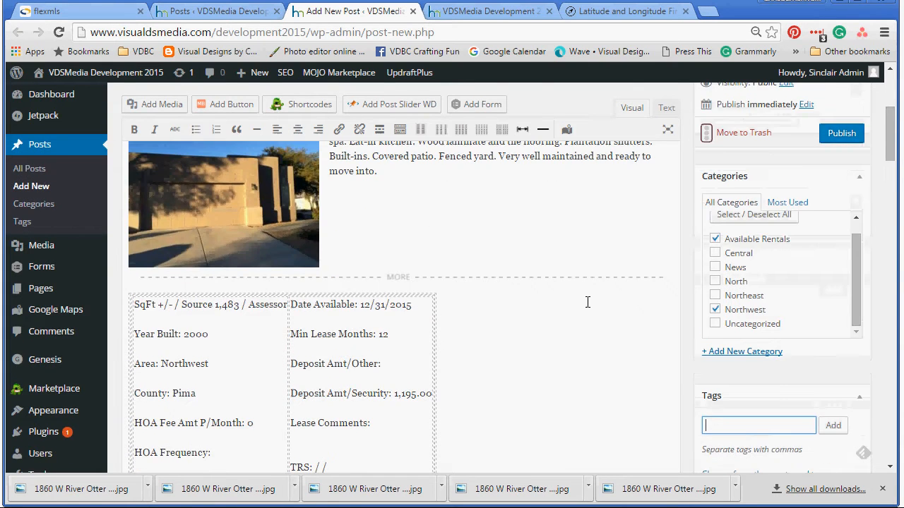
pyautogui.scroll(-3, 572, 318)
pyautogui.scroll(-2, 572, 321)
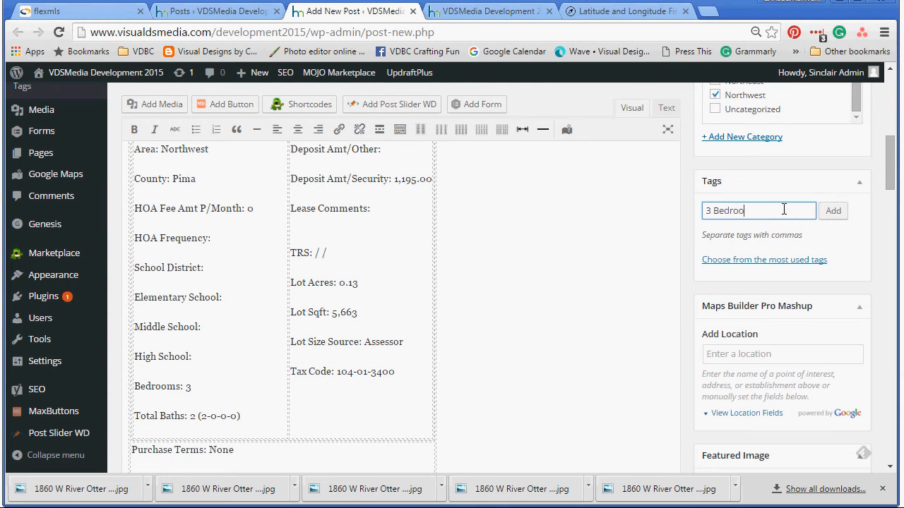
pyautogui.write('HOme')
pyautogui.press('BackSpace')
pyautogui.press('BackSpace')
pyautogui.press('BackSpace')
pyautogui.write('ome, Rental')
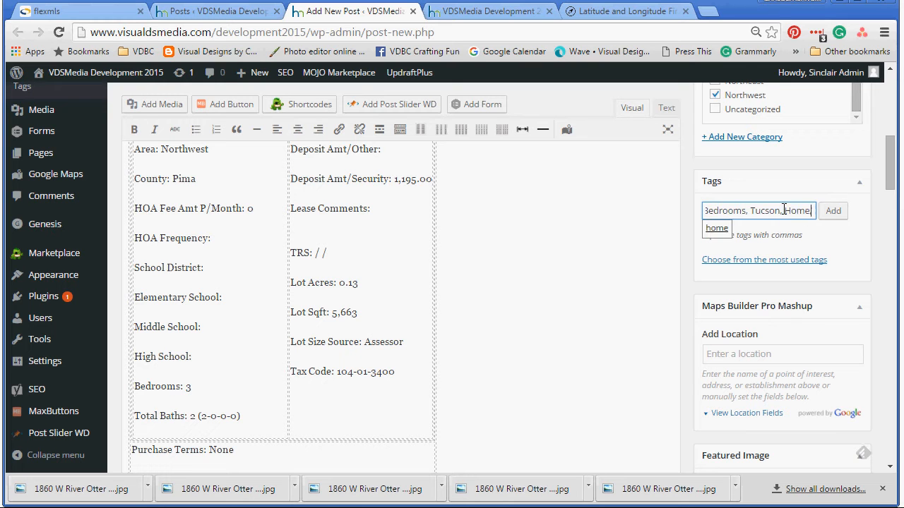
pyautogui.click(836, 212)
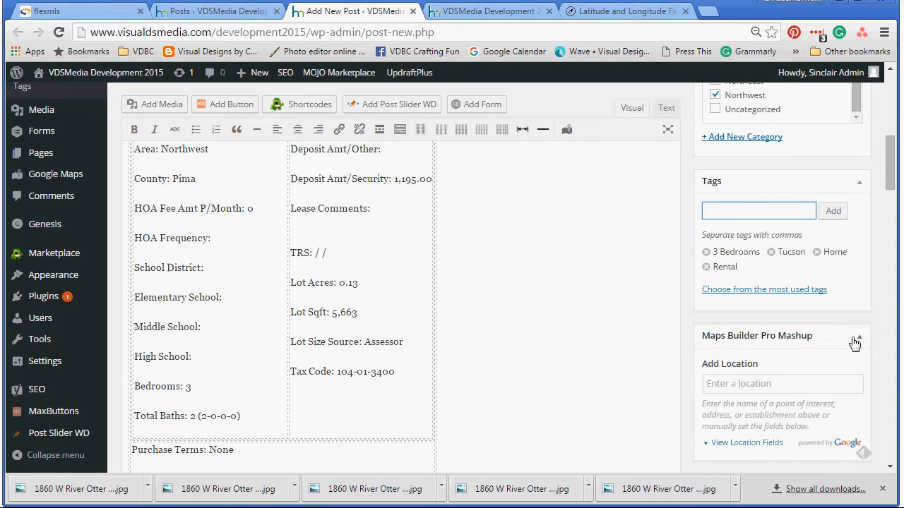
pyautogui.scroll(-1, 856, 337)
pyautogui.click(749, 313)
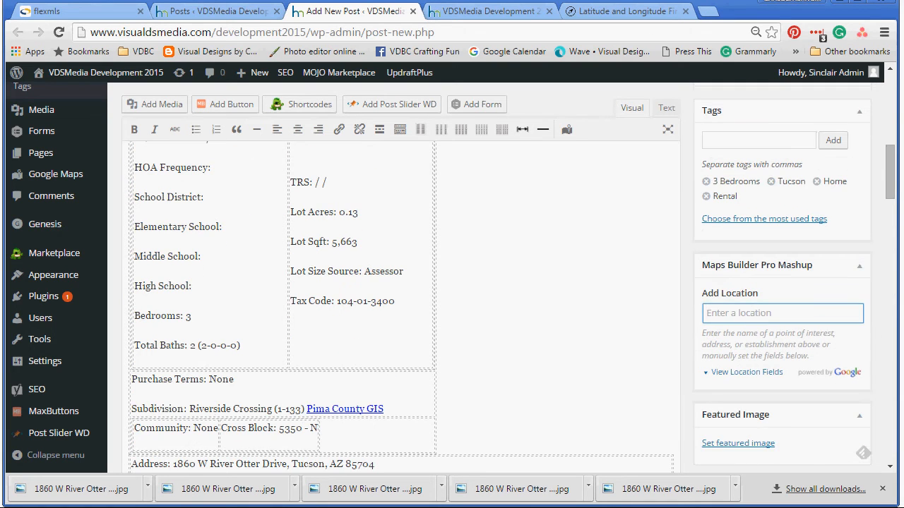
pyautogui.click(621, 11)
pyautogui.moveTo(329, 238); pyautogui.dragTo(58, 227)
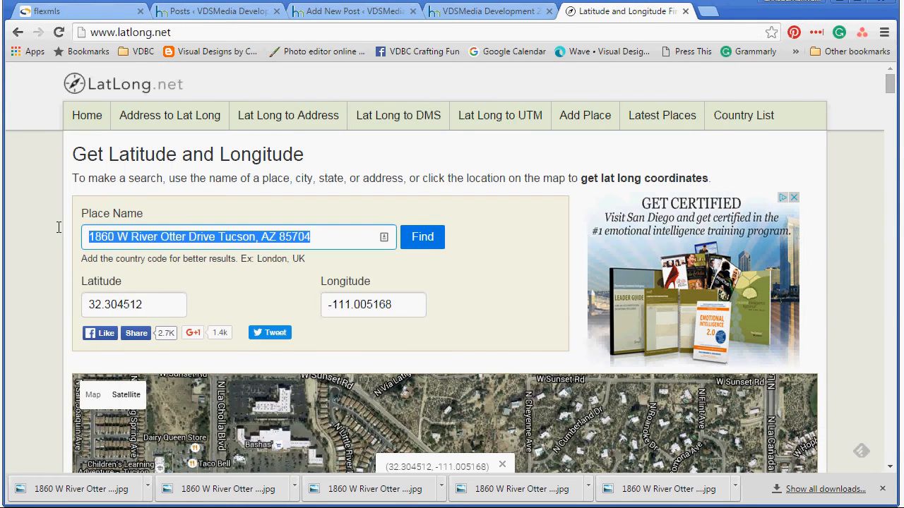
pyautogui.rightClick(120, 240)
pyautogui.click(154, 269)
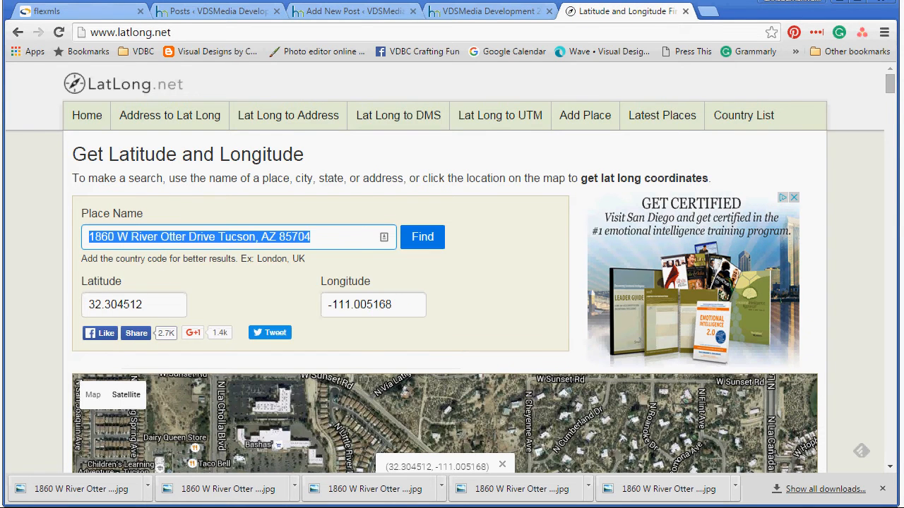
pyautogui.click(353, 11)
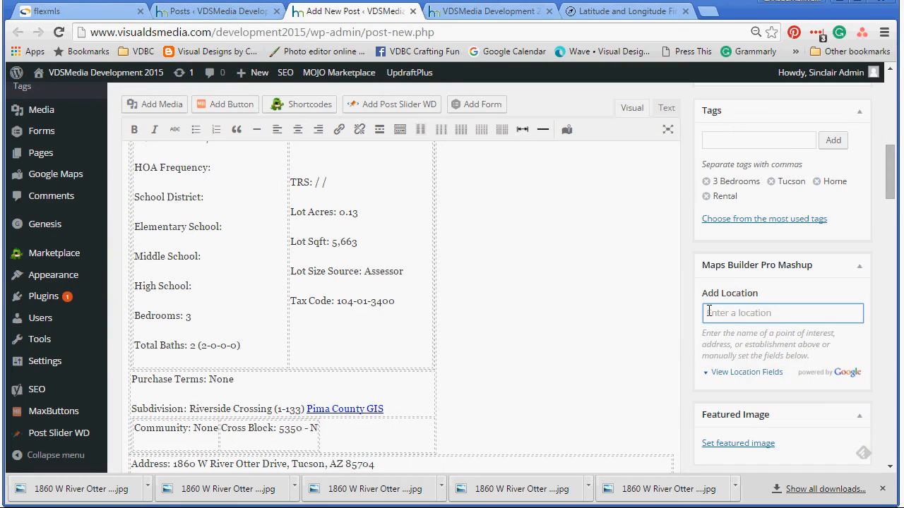
pyautogui.rightClick(709, 311)
pyautogui.click(757, 389)
pyautogui.click(727, 374)
pyautogui.moveTo(889, 198); pyautogui.dragTo(888, 268)
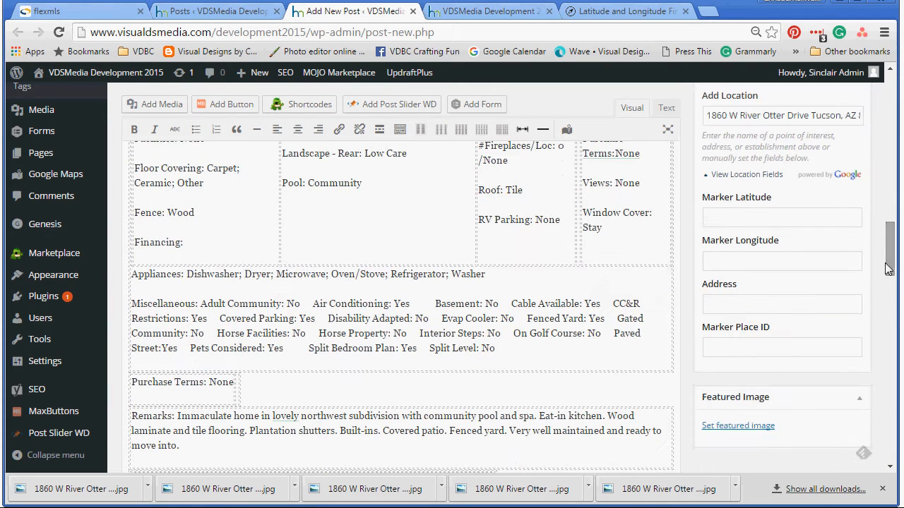
pyautogui.rightClick(715, 304)
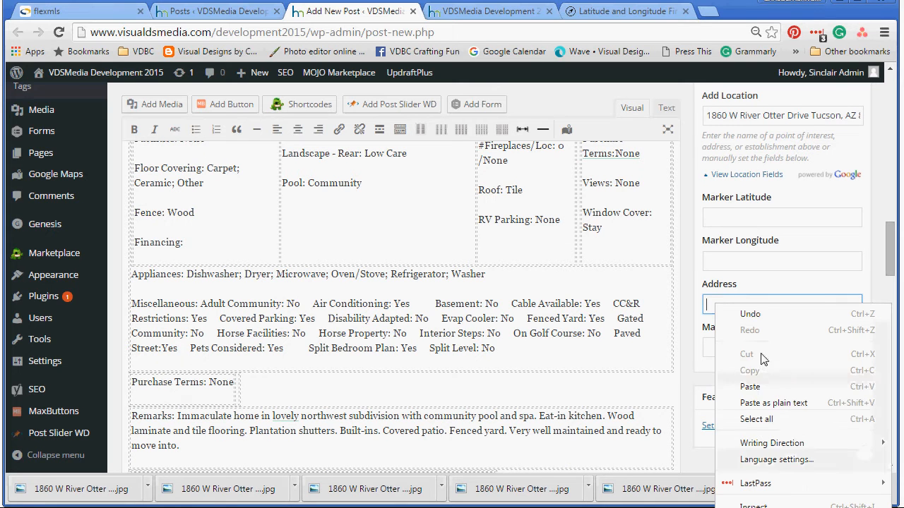
pyautogui.click(754, 381)
pyautogui.click(611, 11)
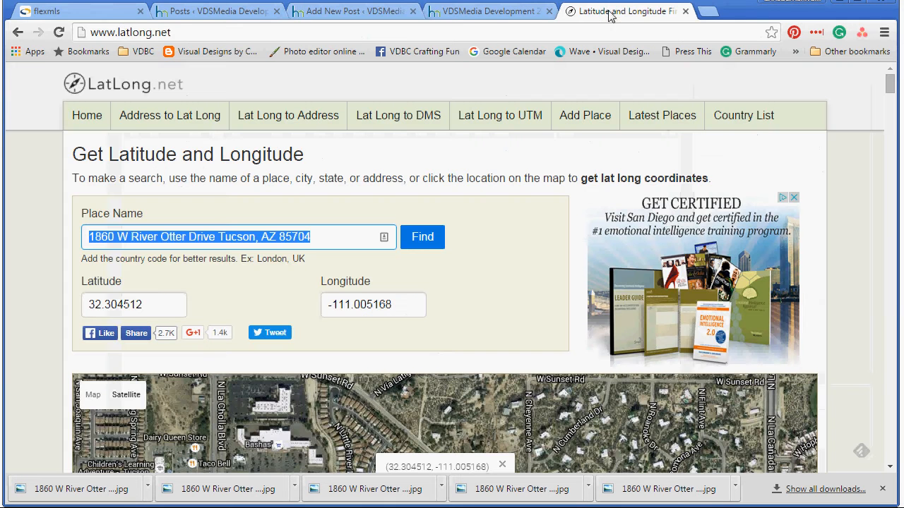
pyautogui.moveTo(150, 305); pyautogui.dragTo(81, 315)
pyautogui.rightClick(111, 299)
pyautogui.click(151, 317)
pyautogui.click(324, 12)
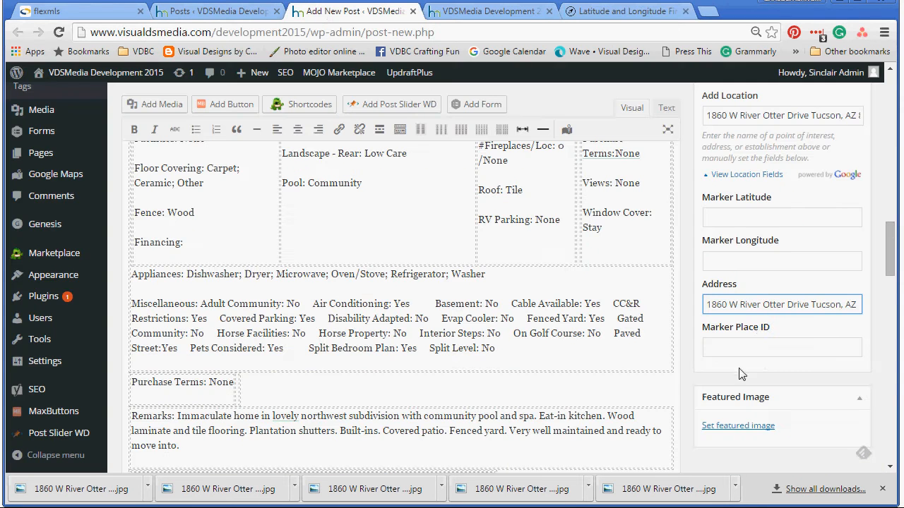
pyautogui.click(735, 218)
pyautogui.rightClick(751, 223)
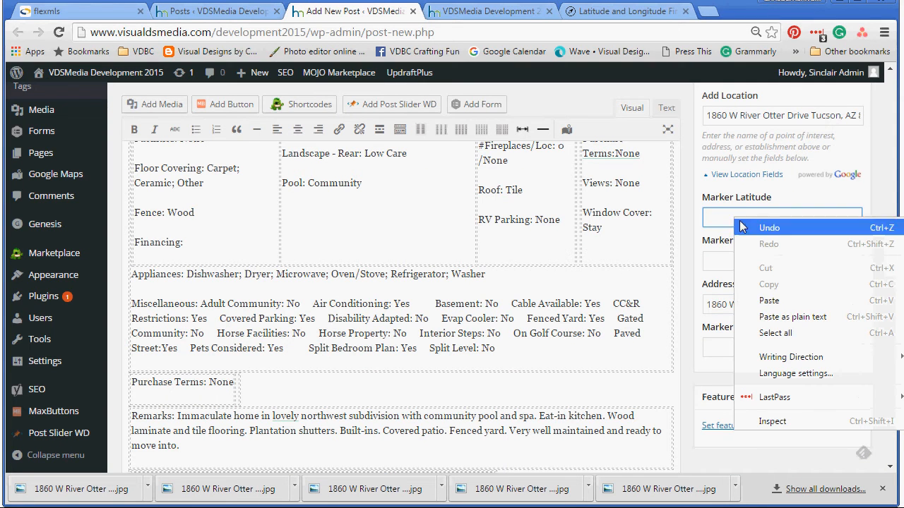
pyautogui.click(803, 298)
pyautogui.click(637, 12)
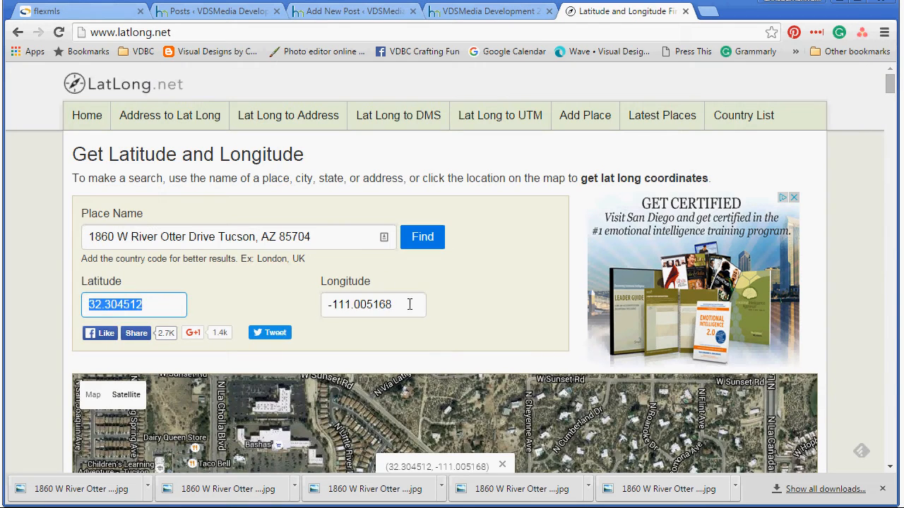
pyautogui.moveTo(409, 304); pyautogui.dragTo(322, 319)
pyautogui.rightClick(385, 311)
pyautogui.click(404, 333)
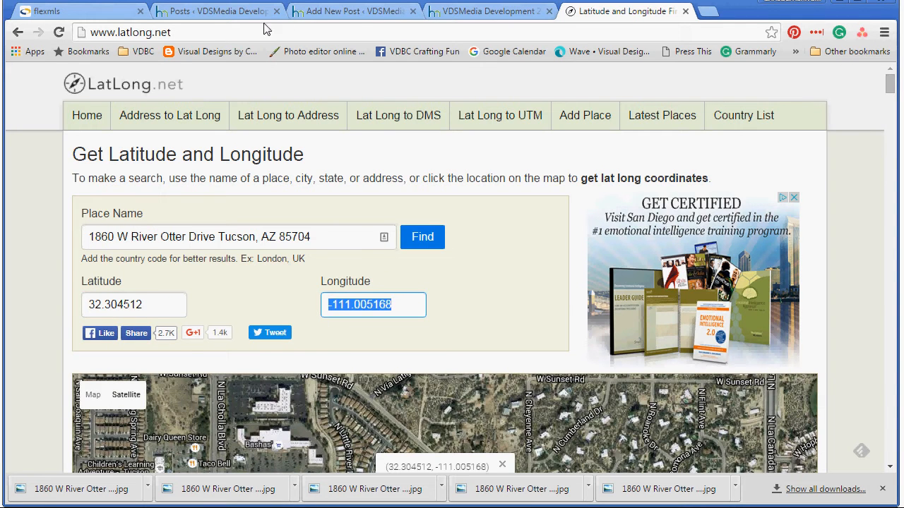
pyautogui.click(349, 14)
pyautogui.click(710, 261)
pyautogui.rightClick(710, 261)
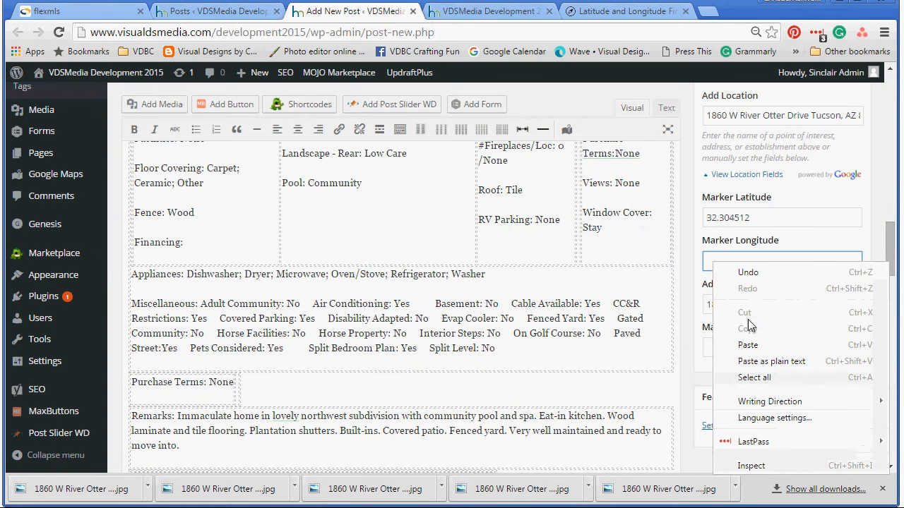
pyautogui.click(721, 344)
pyautogui.moveTo(890, 260); pyautogui.dragTo(890, 276)
# Step: Search the media library for 1860 and set the front exterior photo as featured image
pyautogui.click(736, 425)
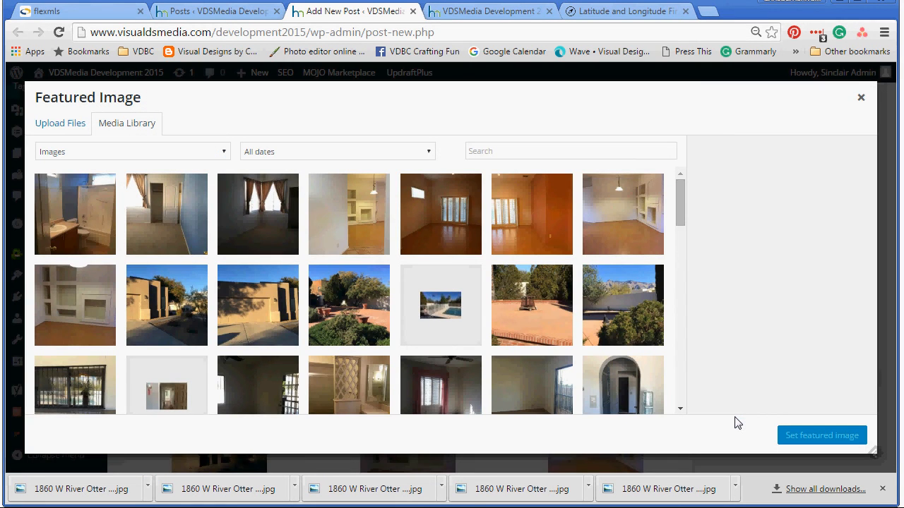
pyautogui.moveTo(682, 210); pyautogui.dragTo(689, 151)
pyautogui.click(520, 148)
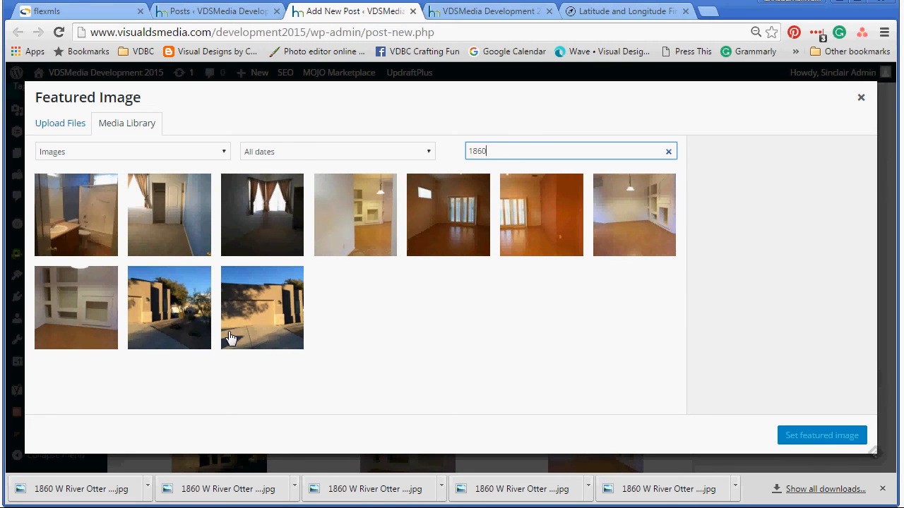
pyautogui.click(187, 307)
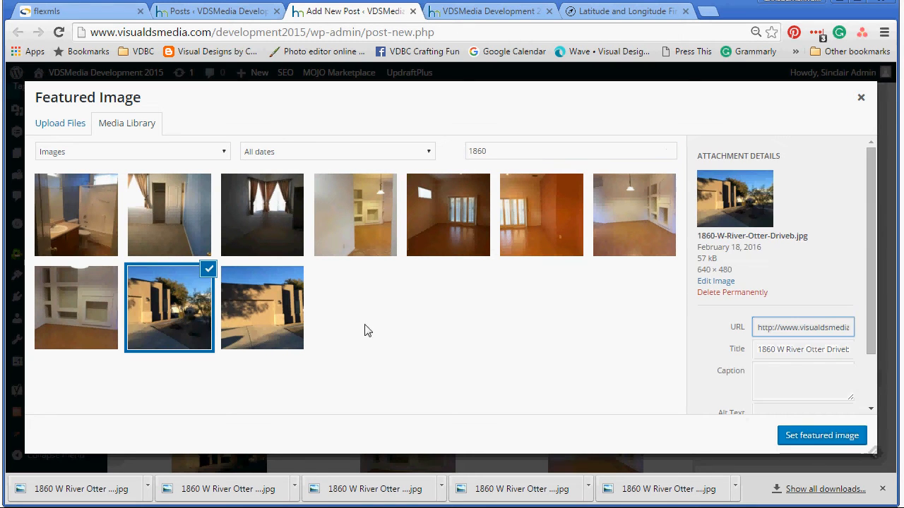
pyautogui.click(820, 435)
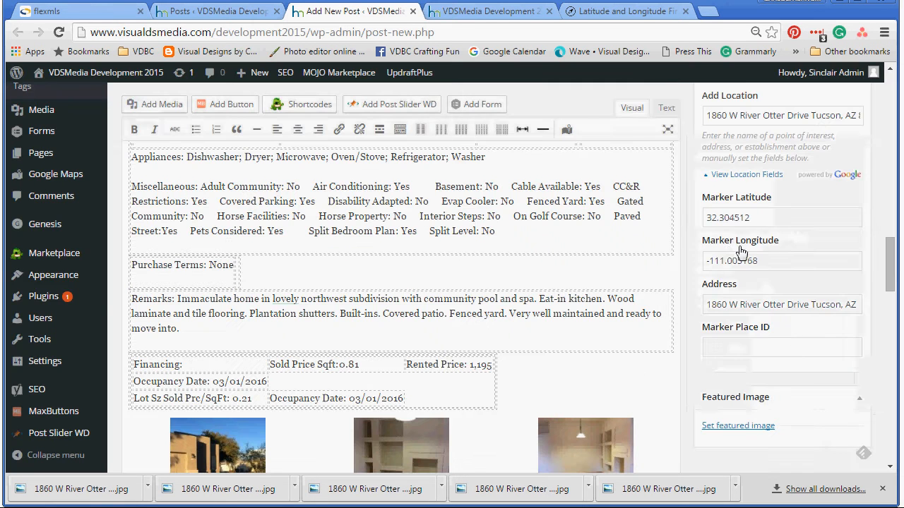
pyautogui.moveTo(892, 278); pyautogui.dragTo(892, 173)
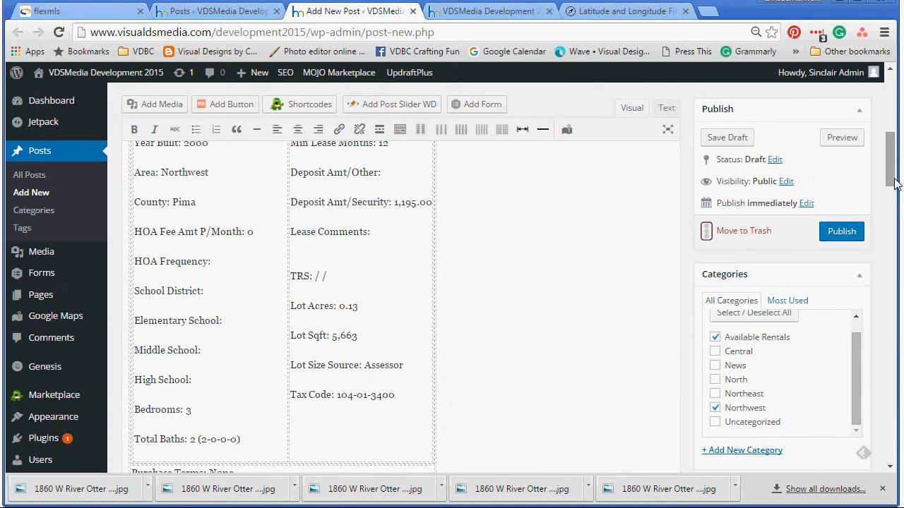
pyautogui.click(839, 233)
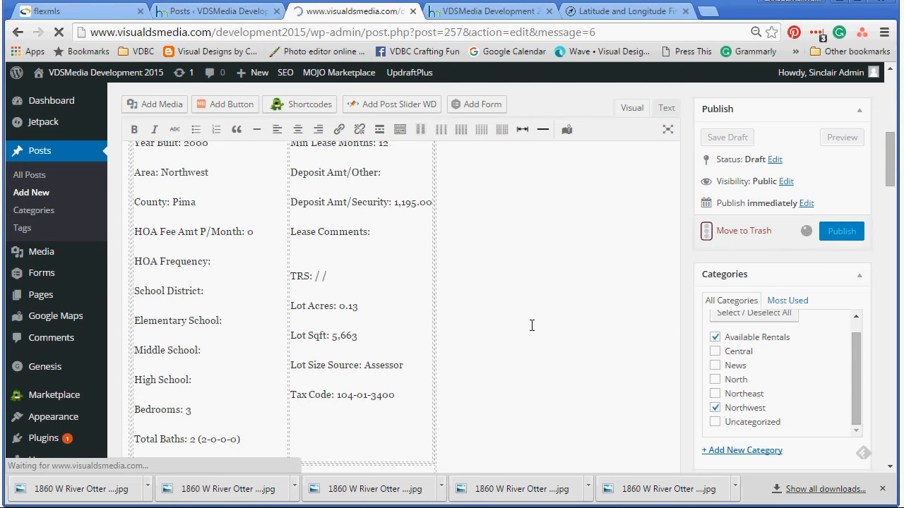
pyautogui.click(882, 489)
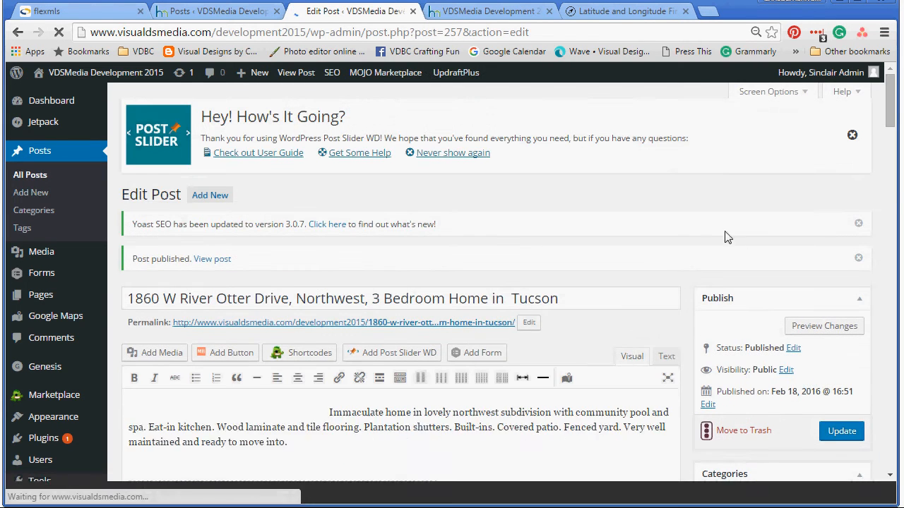
pyautogui.scroll(-2, 652, 329)
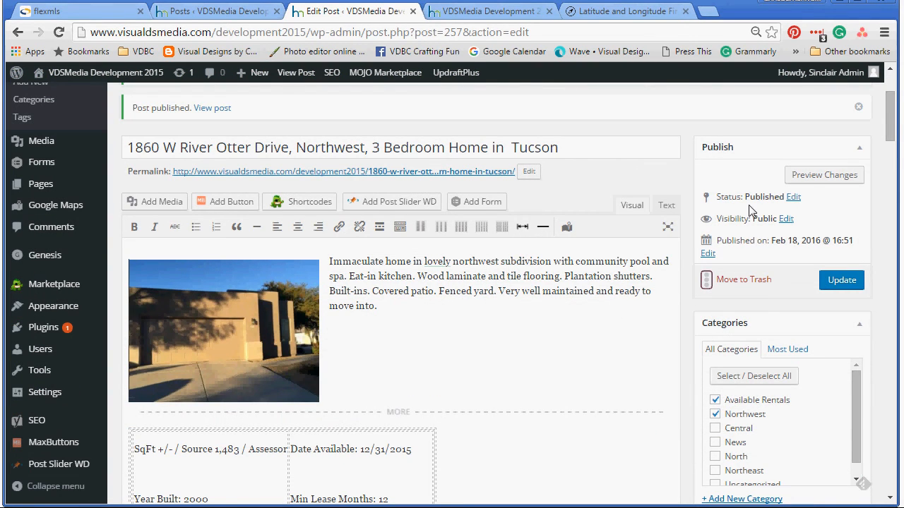
# Step: Glance at the posts list, then check the Published status and publish date without changes
pyautogui.click(211, 10)
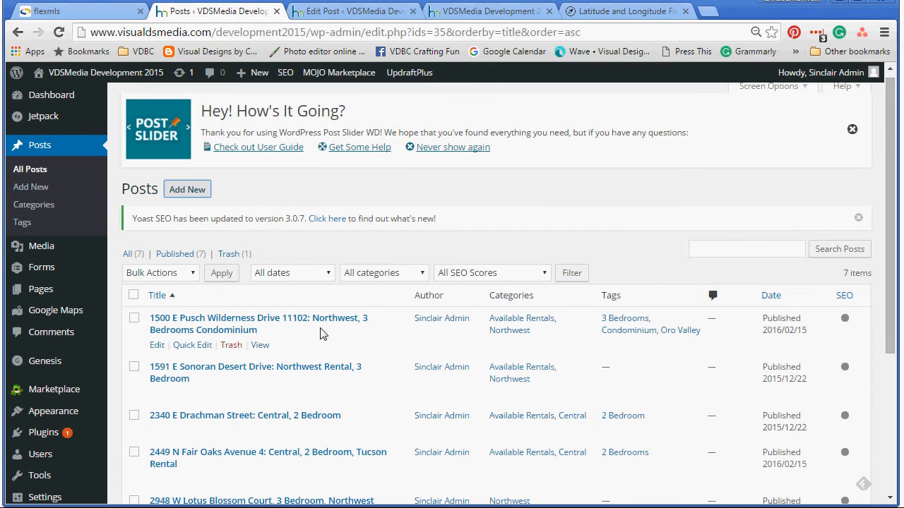
pyautogui.click(350, 10)
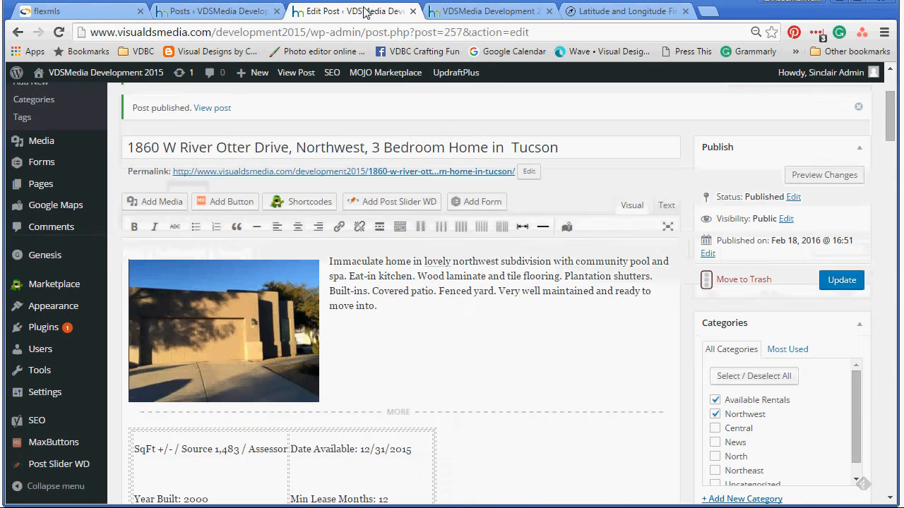
pyautogui.click(793, 197)
pyautogui.click(737, 215)
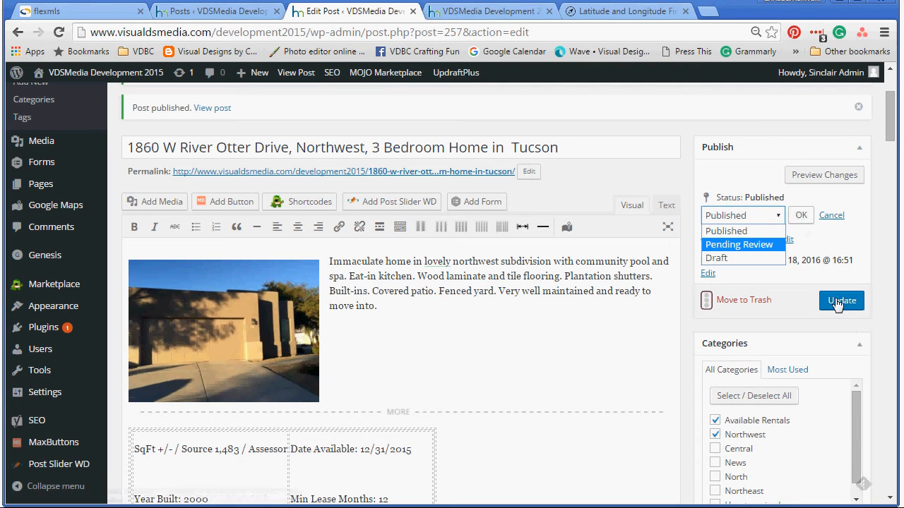
pyautogui.click(745, 107)
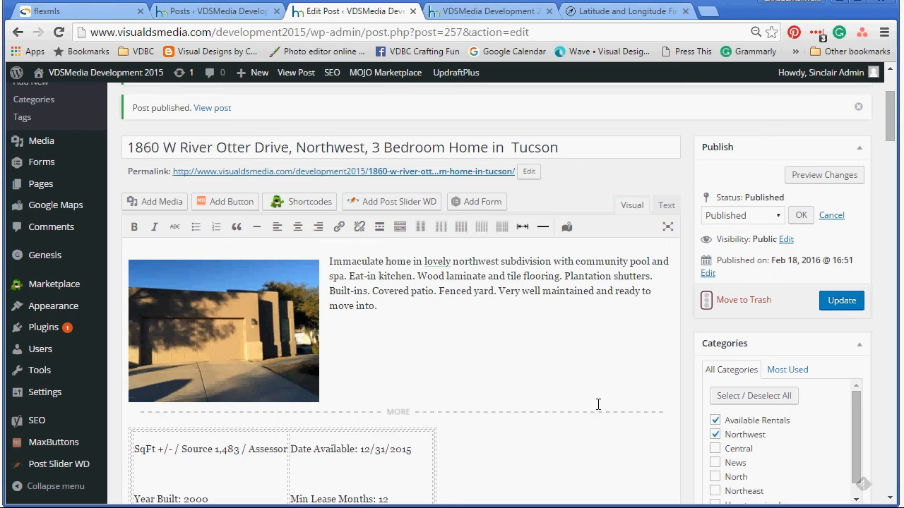
pyautogui.scroll(-1, 598, 403)
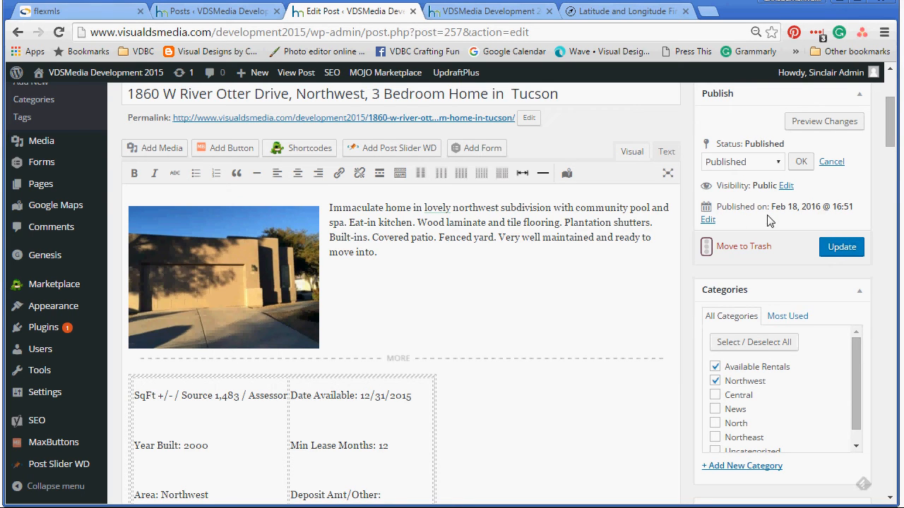
pyautogui.click(707, 220)
pyautogui.click(574, 311)
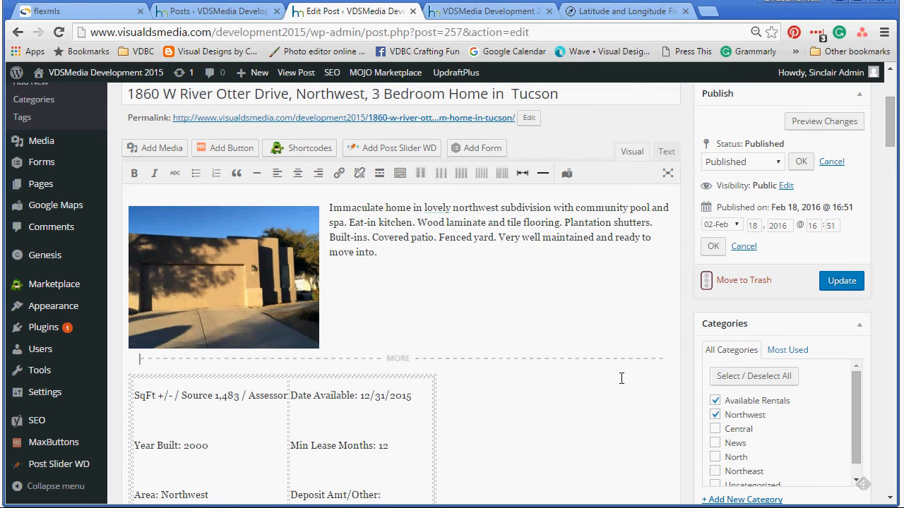
pyautogui.scroll(-4, 618, 408)
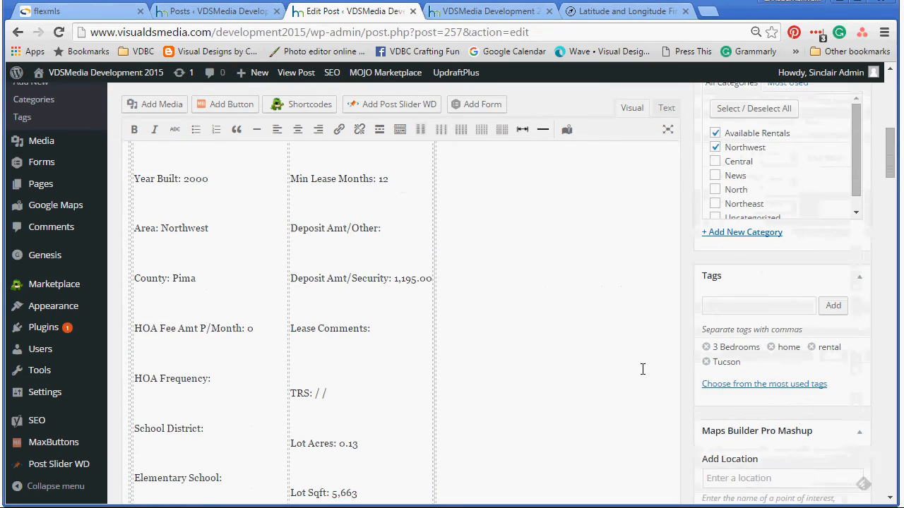
pyautogui.scroll(-3, 621, 381)
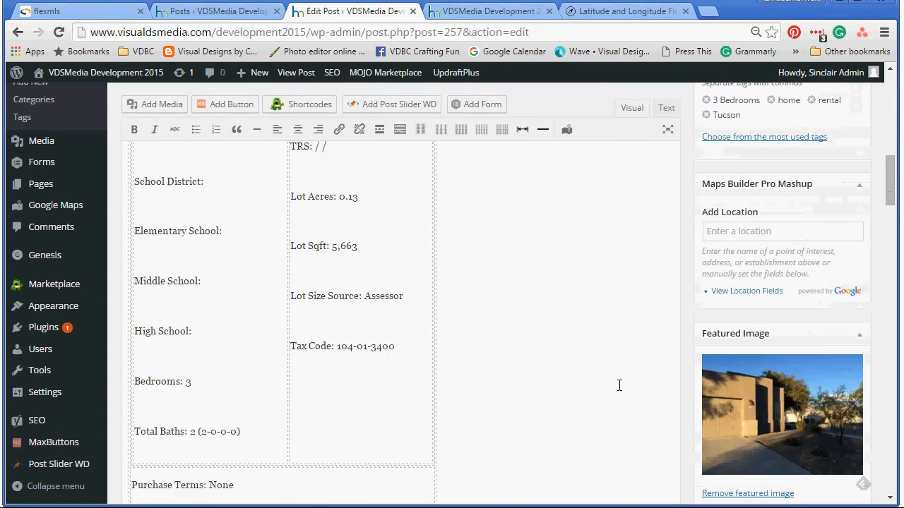
pyautogui.scroll(5, 617, 383)
pyautogui.scroll(5, 614, 384)
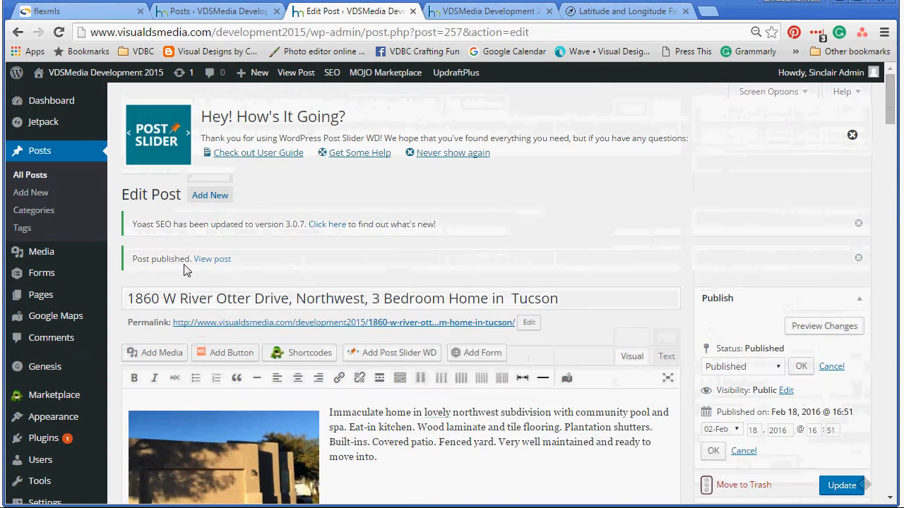
pyautogui.click(213, 260)
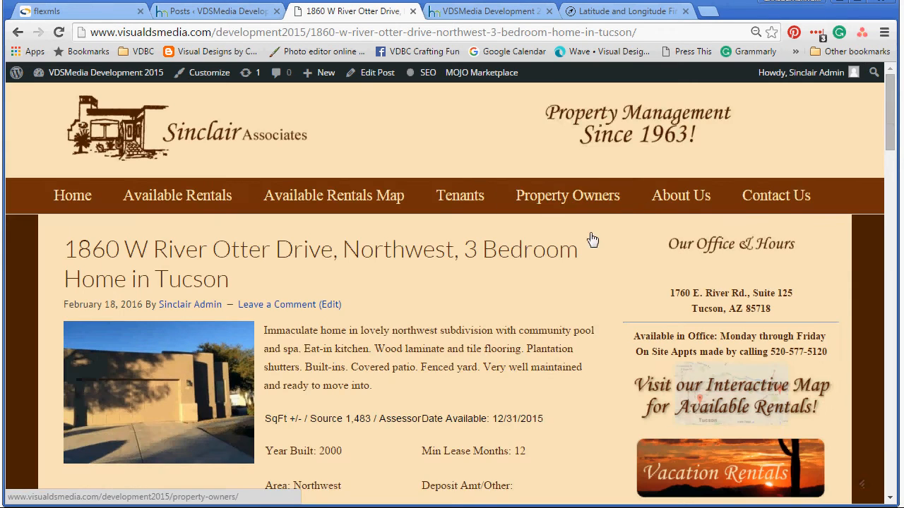
pyautogui.scroll(-3, 517, 338)
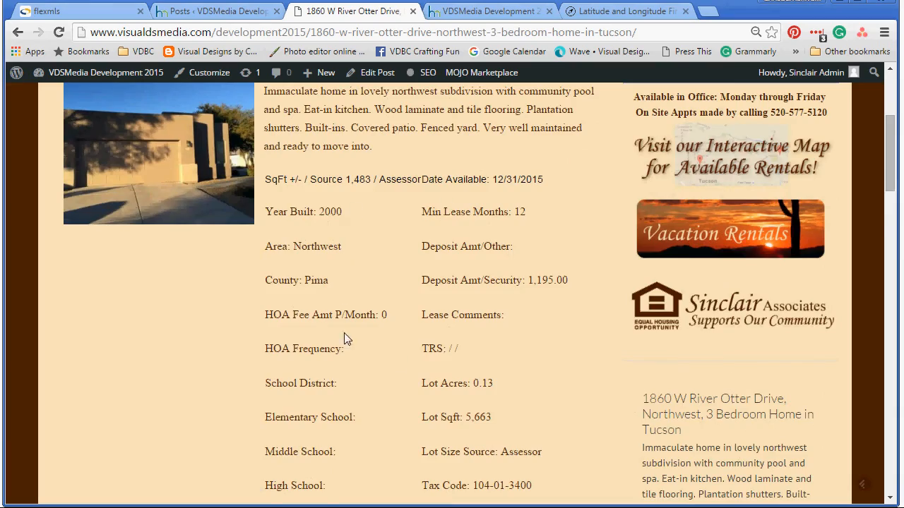
pyautogui.scroll(-9, 392, 413)
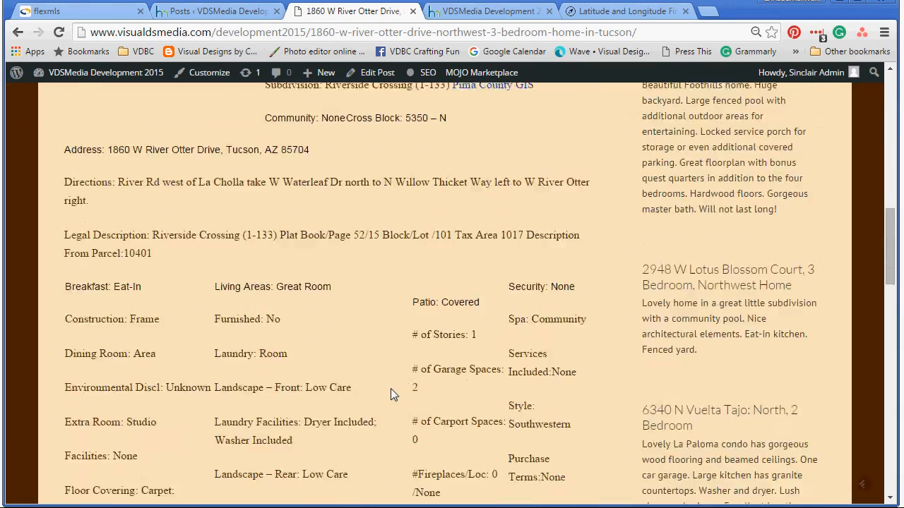
pyautogui.scroll(-7, 390, 384)
pyautogui.scroll(-3, 390, 384)
pyautogui.scroll(-3, 391, 384)
pyautogui.scroll(6, 391, 380)
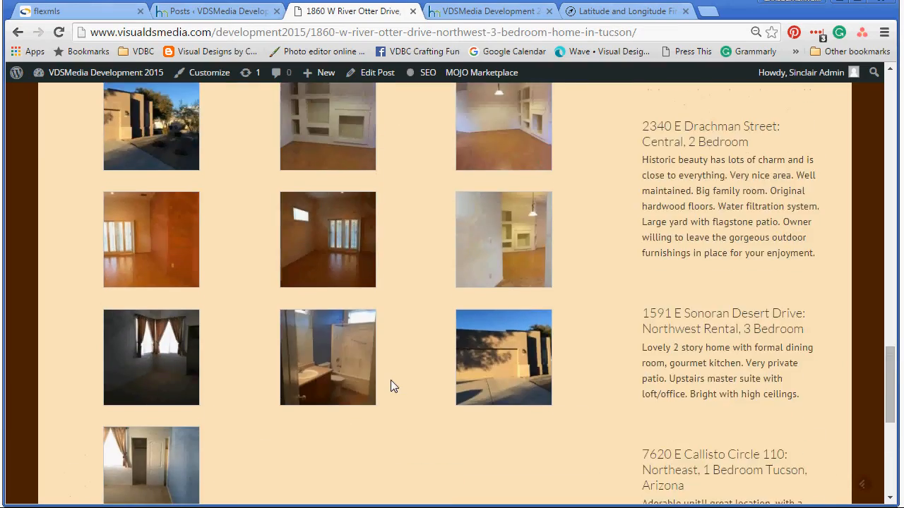
pyautogui.scroll(8, 391, 380)
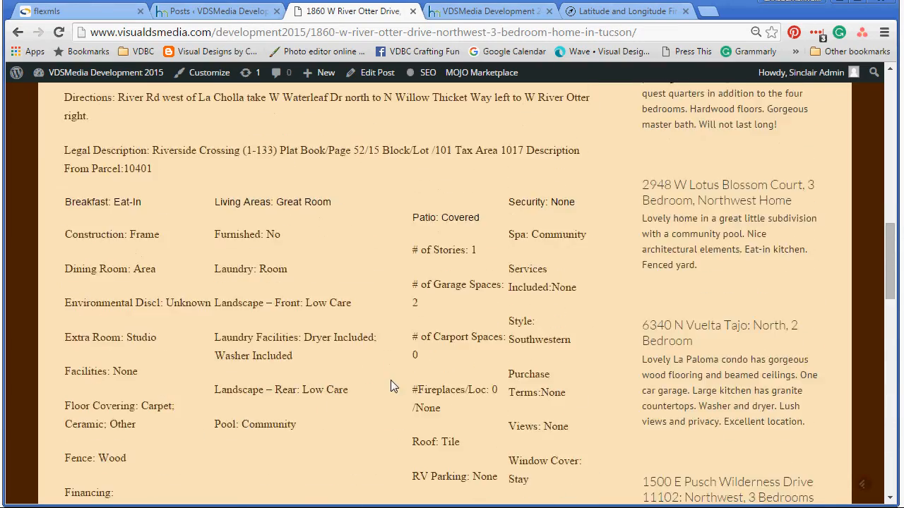
pyautogui.scroll(5, 390, 384)
pyautogui.scroll(-2, 726, 363)
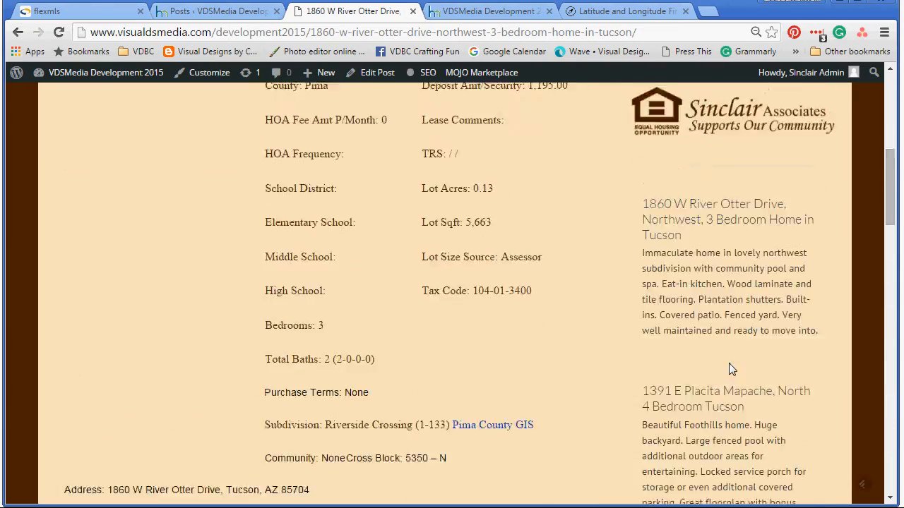
pyautogui.scroll(-10, 770, 295)
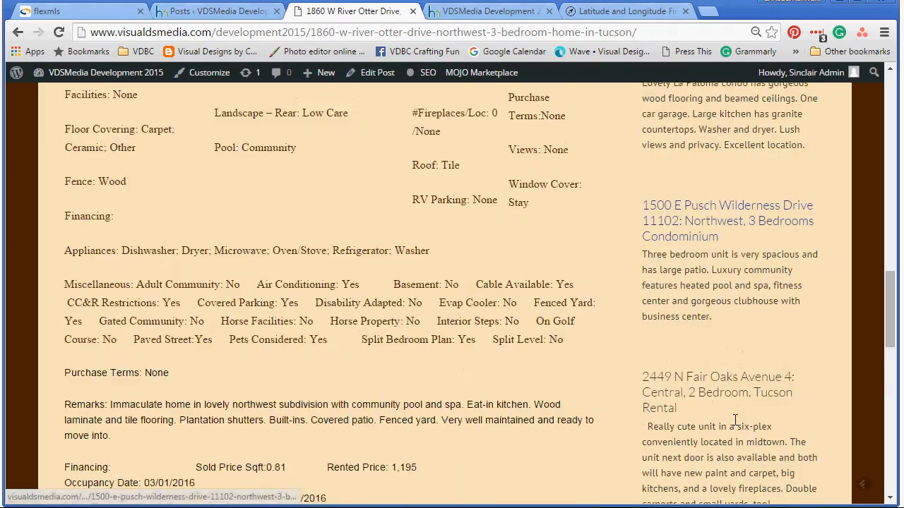
pyautogui.scroll(-5, 735, 419)
pyautogui.scroll(10, 731, 421)
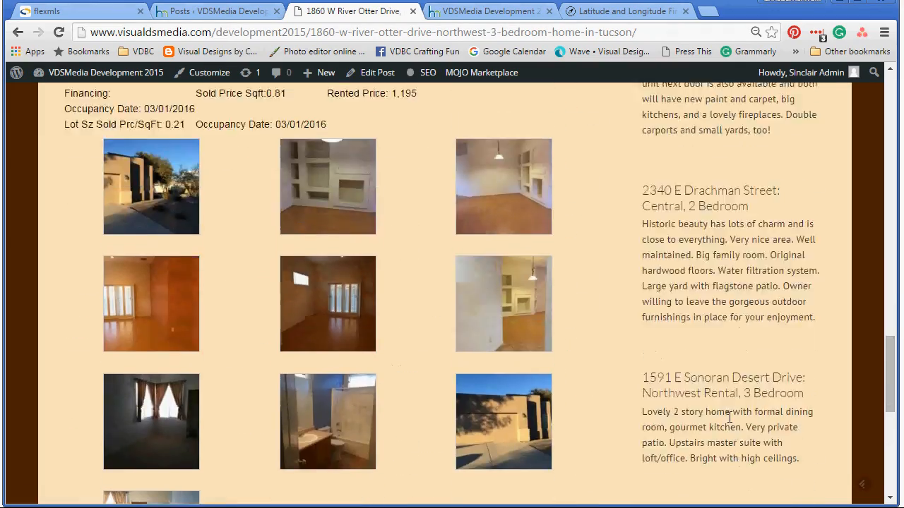
pyautogui.scroll(9, 731, 421)
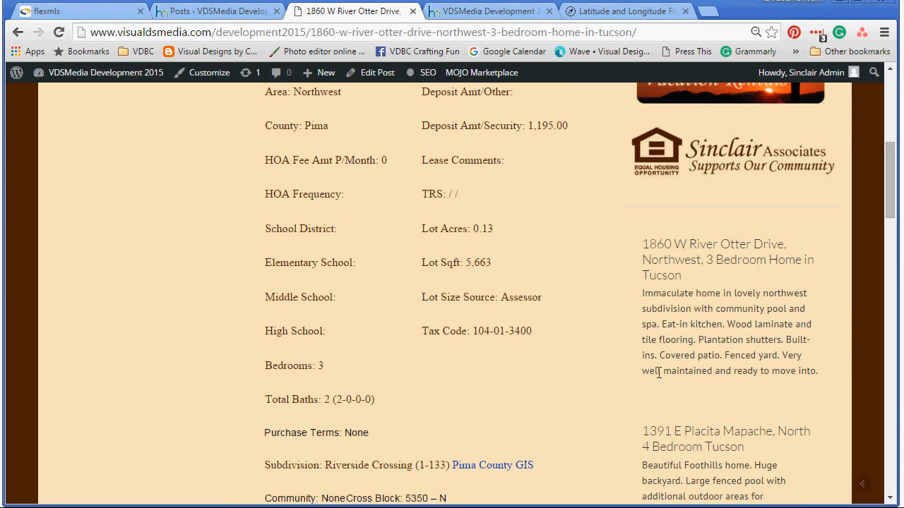
pyautogui.scroll(3, 542, 412)
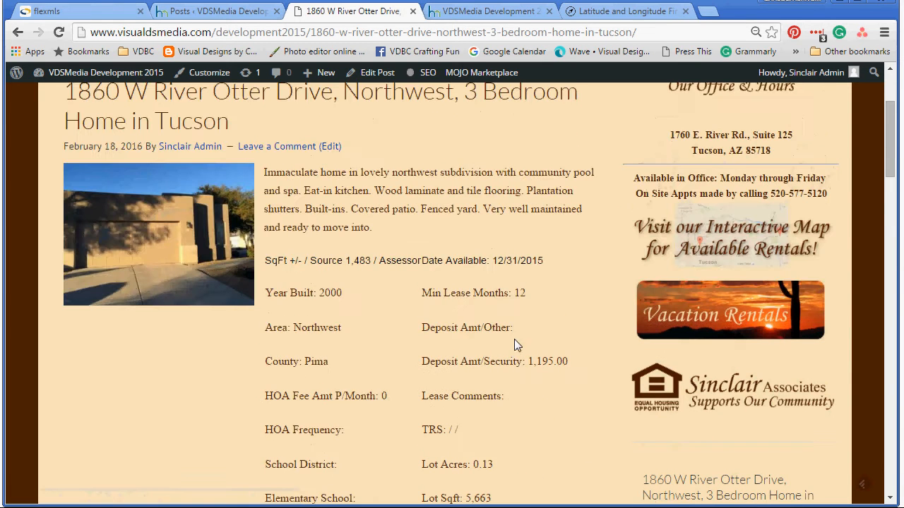
pyautogui.scroll(3, 558, 310)
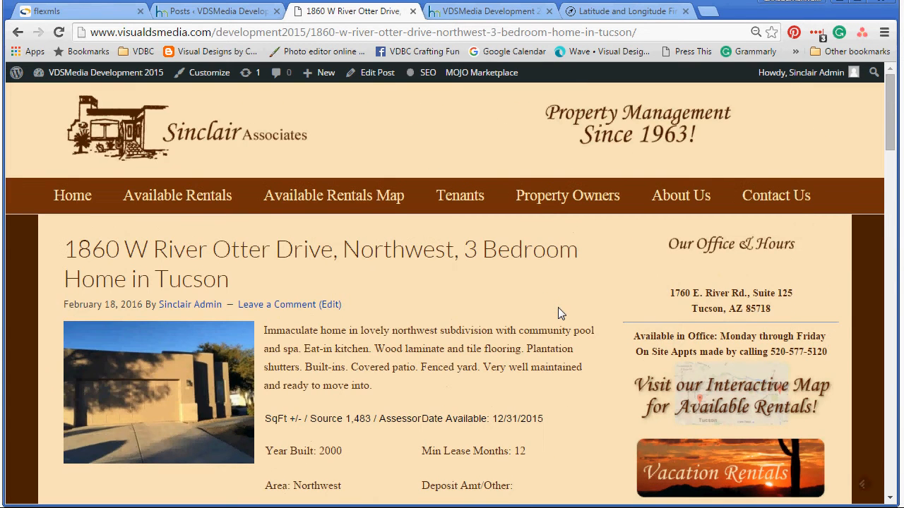
pyautogui.click(179, 196)
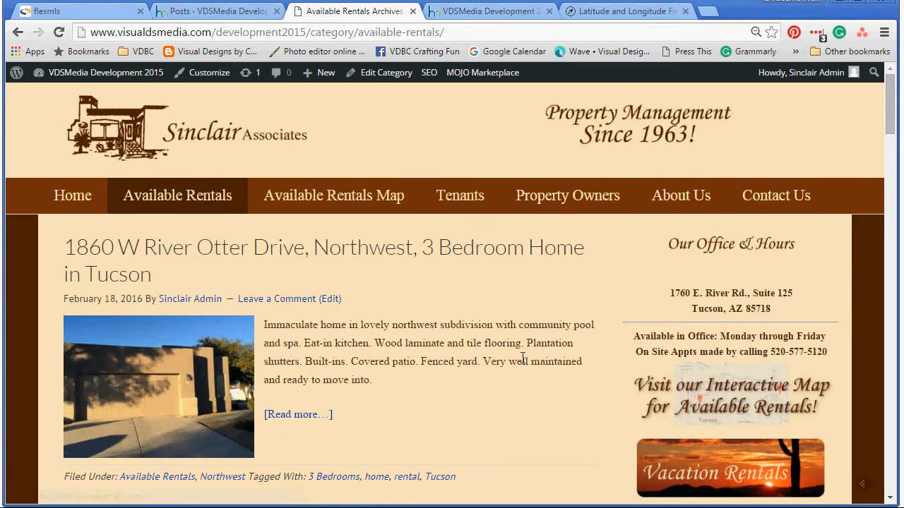
pyautogui.scroll(-2, 507, 305)
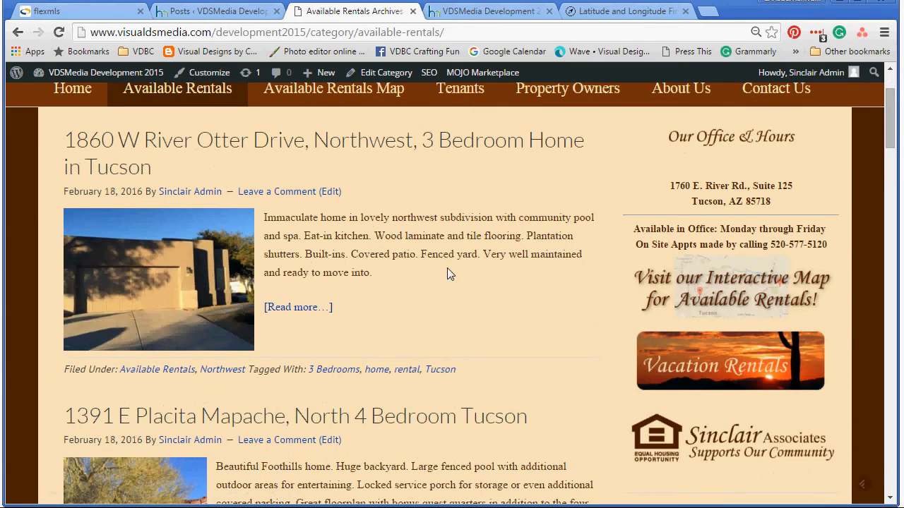
pyautogui.scroll(-2, 494, 343)
pyautogui.scroll(-10, 319, 372)
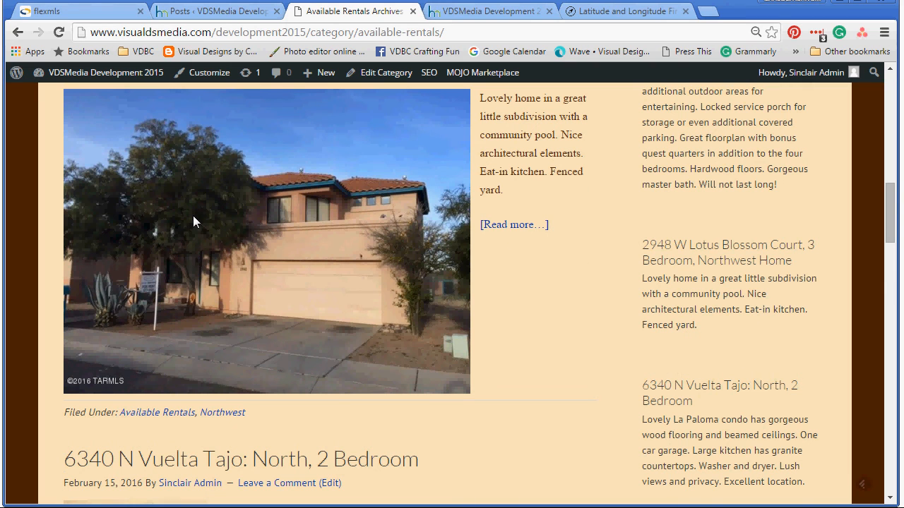
pyautogui.scroll(2, 509, 344)
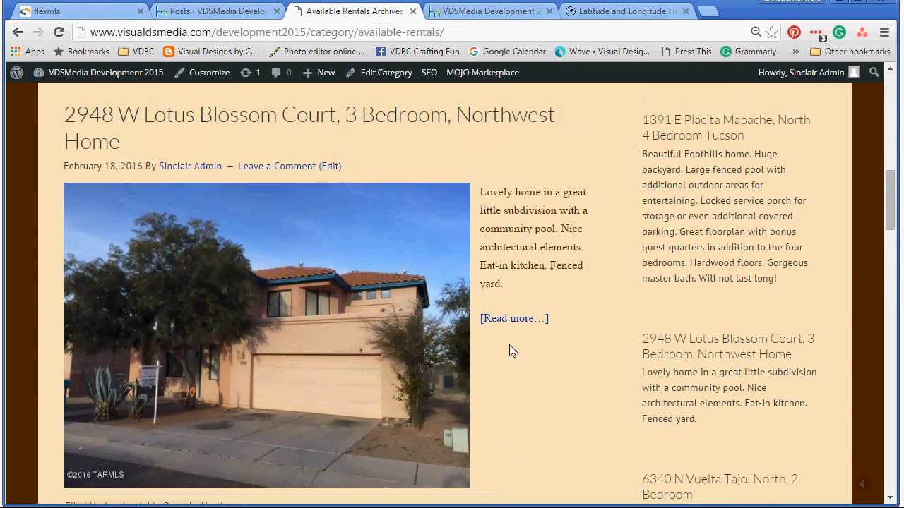
pyautogui.click(331, 183)
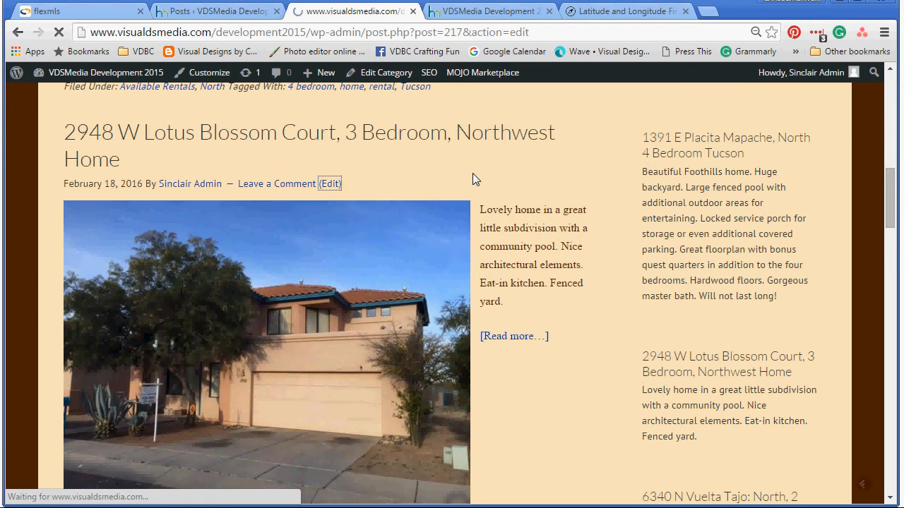
pyautogui.scroll(-2, 590, 395)
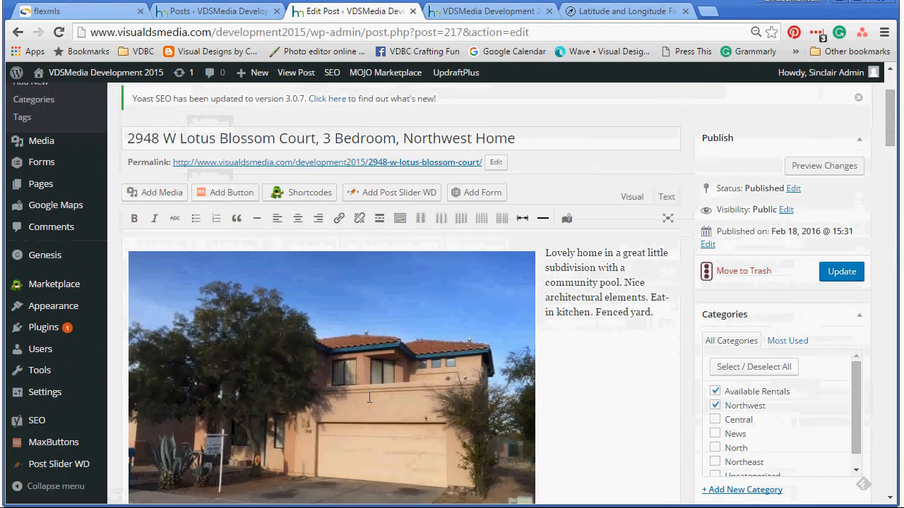
pyautogui.click(351, 363)
pyautogui.click(362, 243)
pyautogui.click(244, 264)
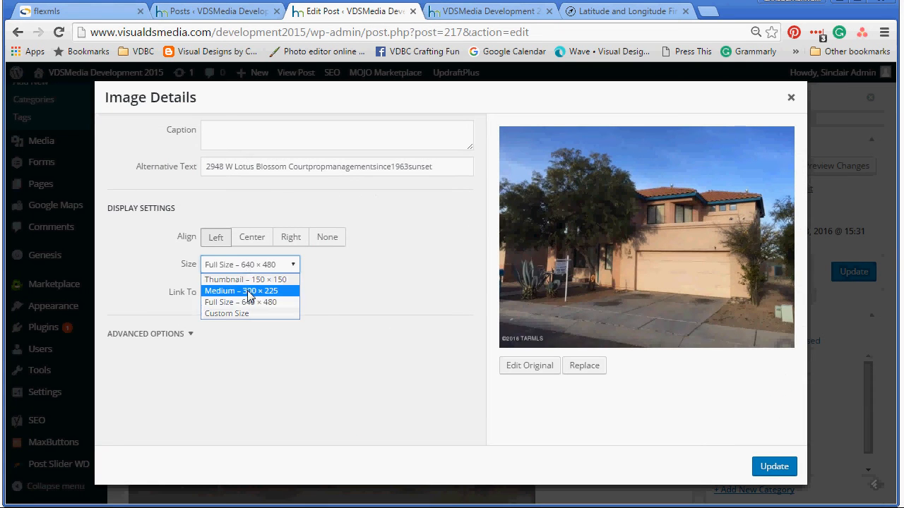
pyautogui.click(246, 289)
pyautogui.click(770, 470)
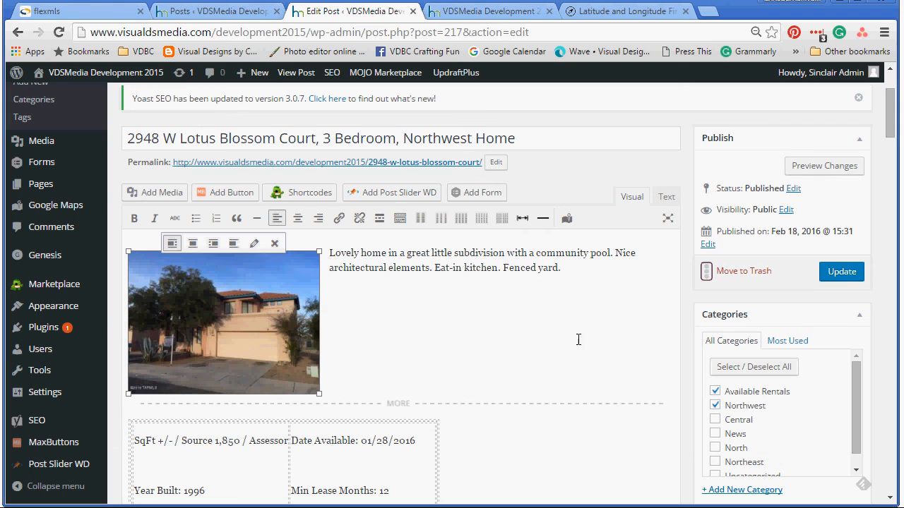
pyautogui.click(832, 276)
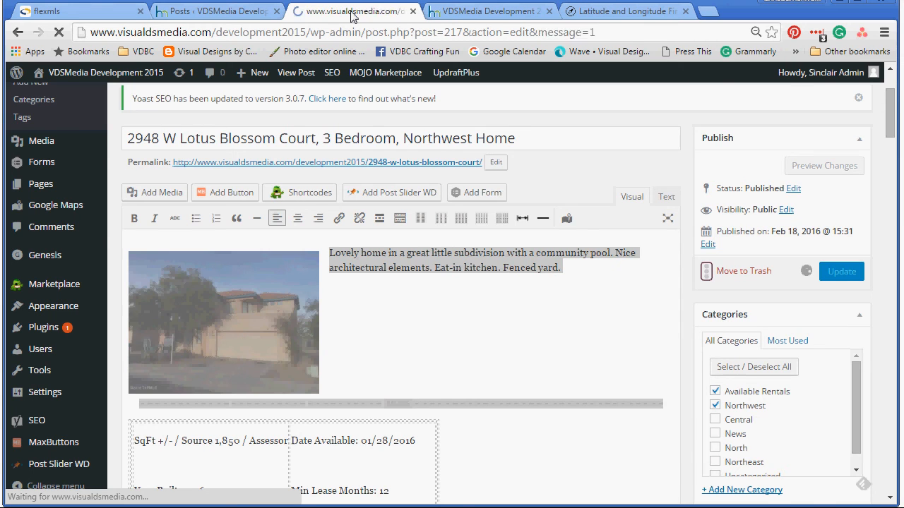
pyautogui.moveTo(53, 75)
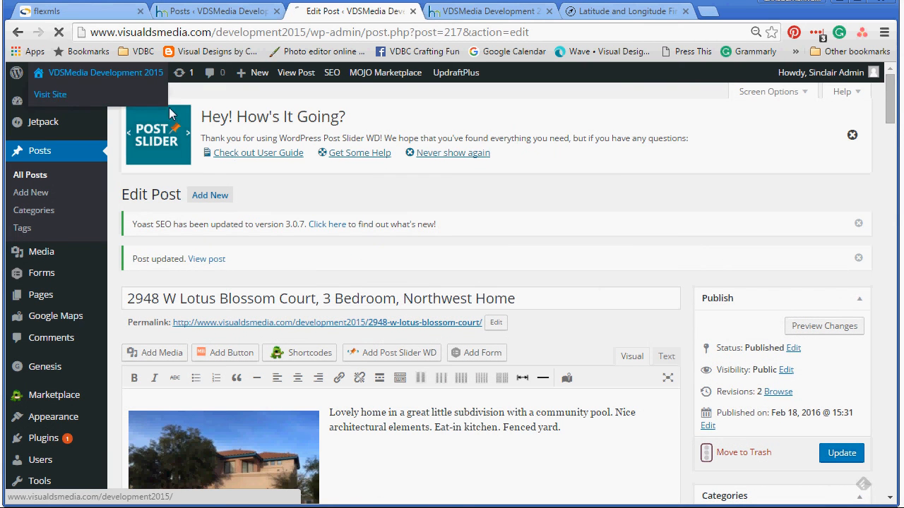
pyautogui.click(57, 98)
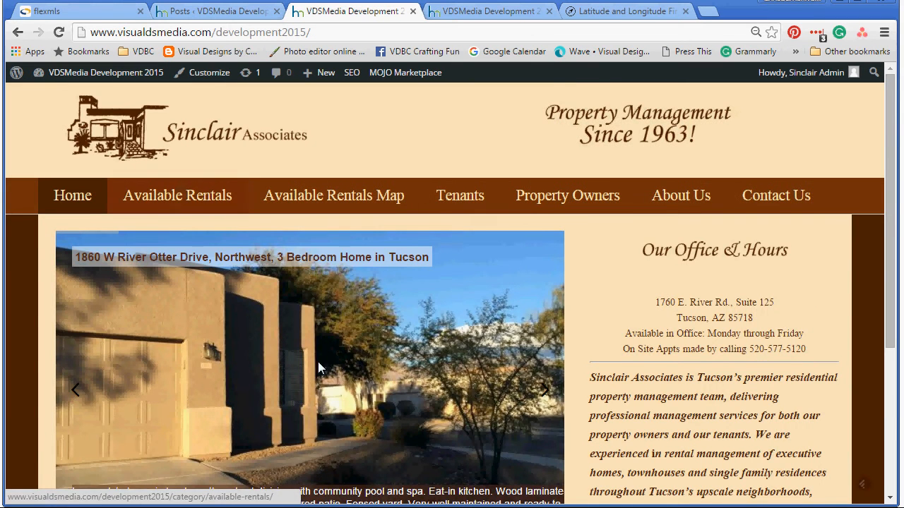
pyautogui.scroll(-2, 315, 362)
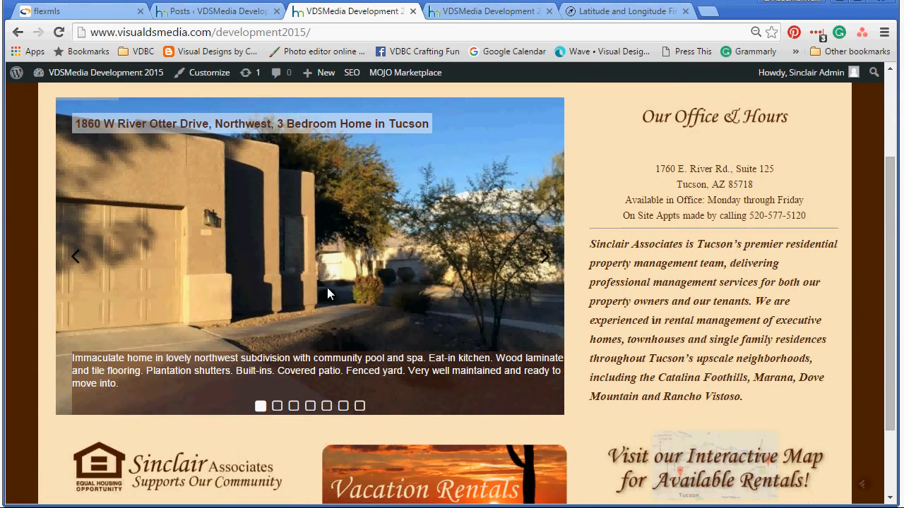
pyautogui.click(276, 407)
pyautogui.click(293, 406)
pyautogui.click(310, 407)
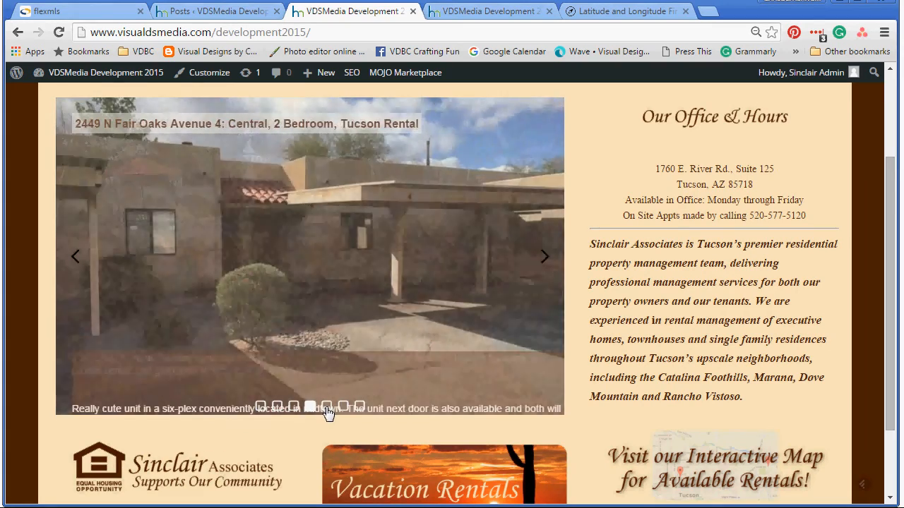
pyautogui.click(326, 407)
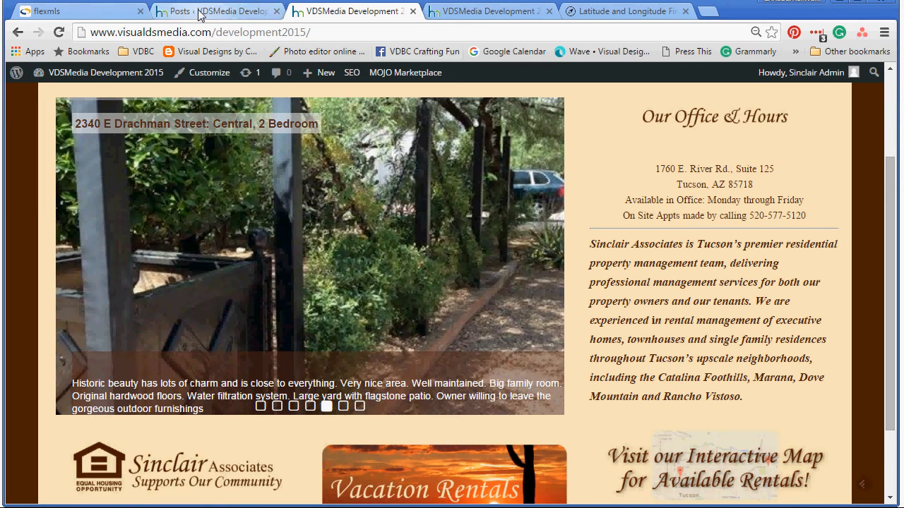
pyautogui.scroll(2, 286, 167)
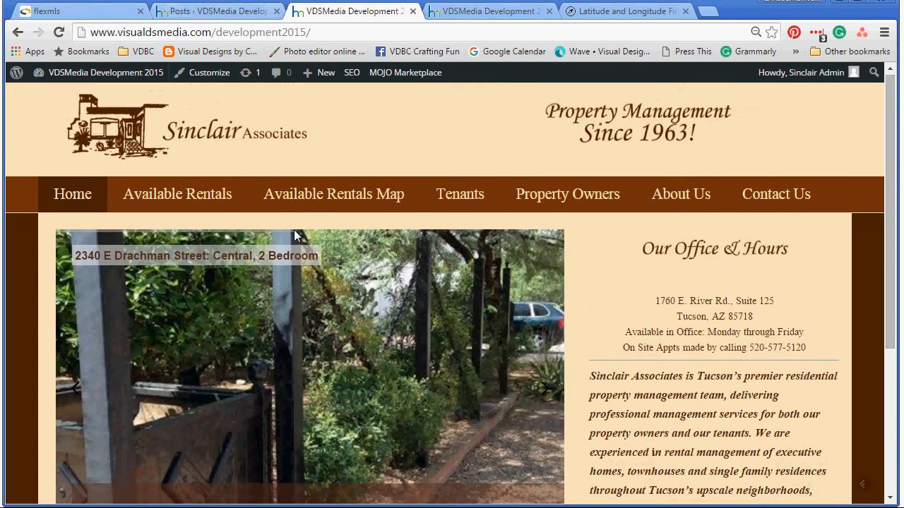
# Step: View the Available Rentals Map, panning across Tucson, Oro Valley and Picture Rocks pins, then the listing archive
pyautogui.click(312, 198)
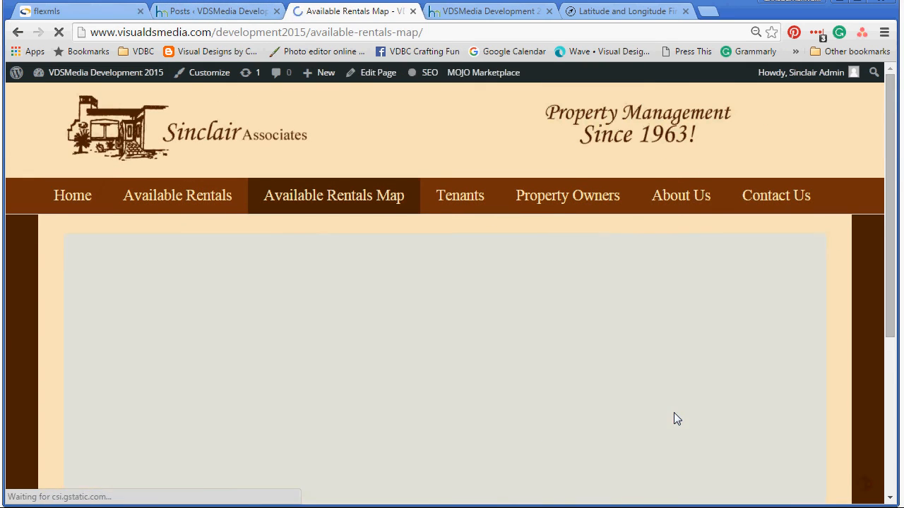
pyautogui.scroll(-1, 687, 405)
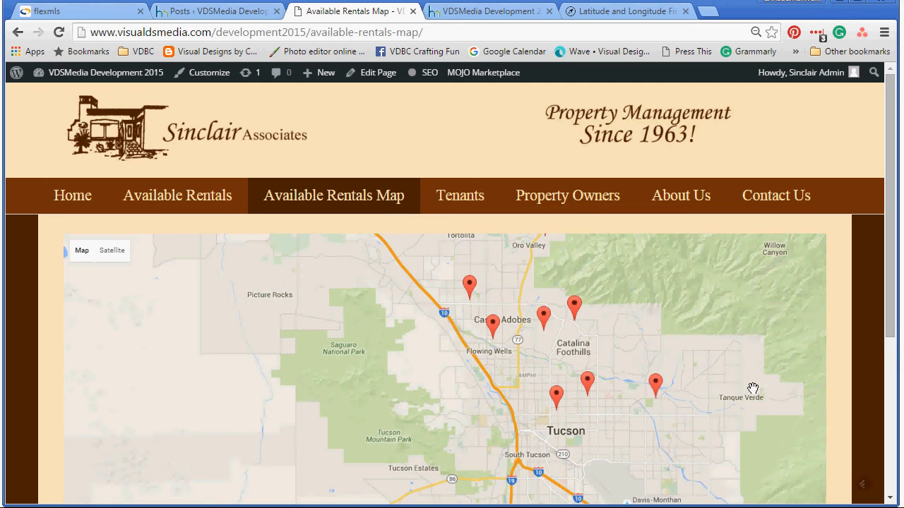
pyautogui.scroll(-1, 751, 374)
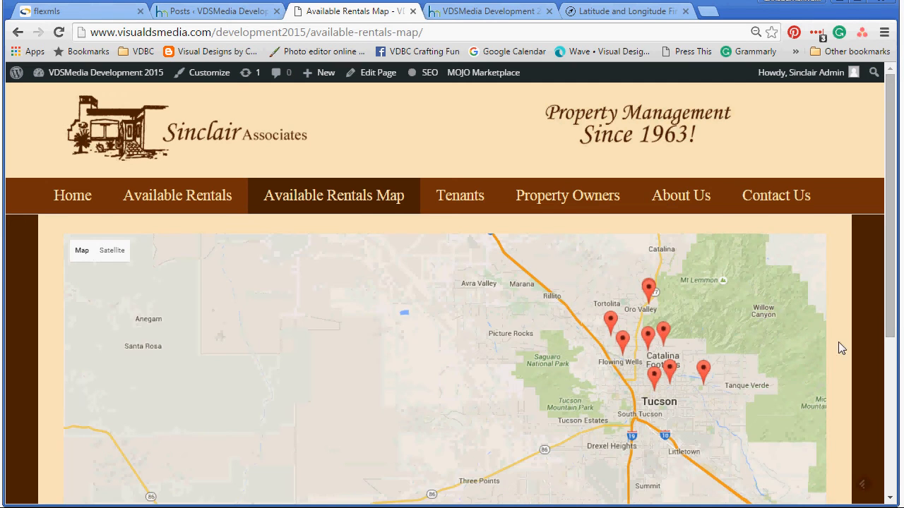
pyautogui.moveTo(793, 335); pyautogui.dragTo(597, 313)
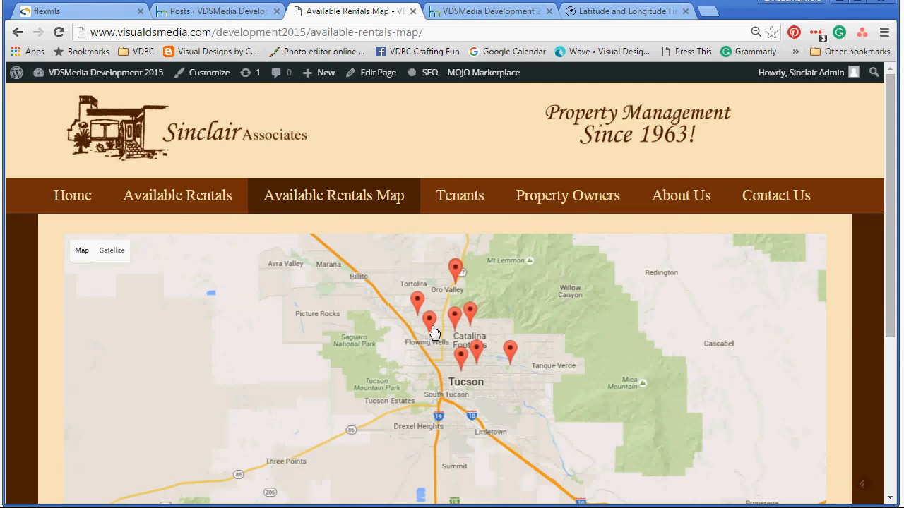
pyautogui.scroll(-1, 675, 370)
pyautogui.scroll(2, 675, 370)
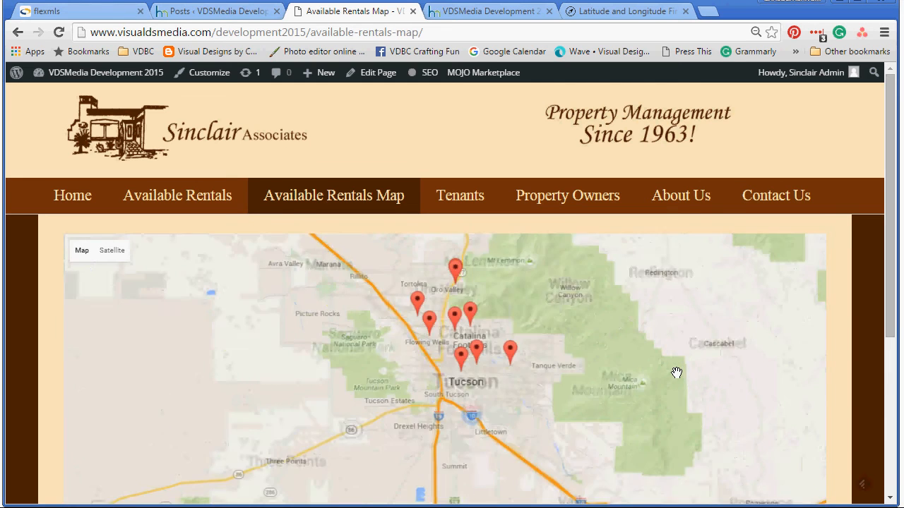
pyautogui.moveTo(320, 348); pyautogui.dragTo(497, 381)
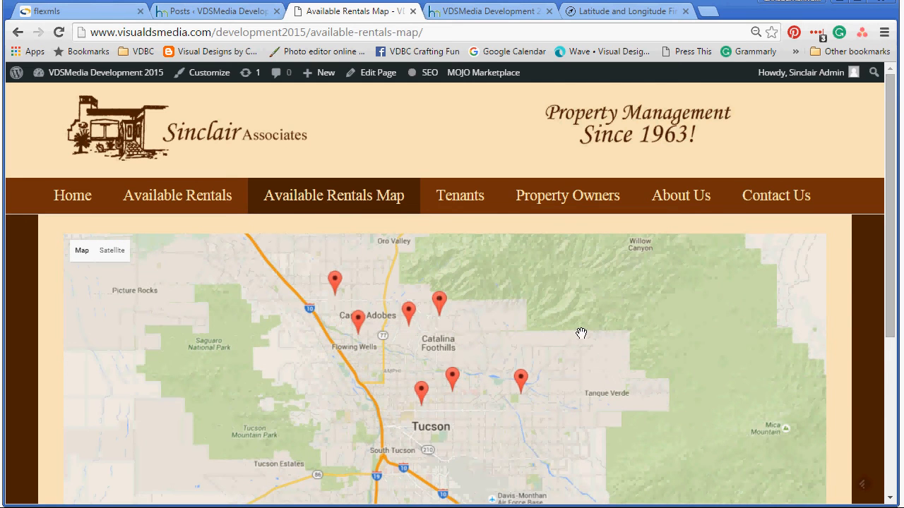
pyautogui.moveTo(884, 319); pyautogui.dragTo(875, 370)
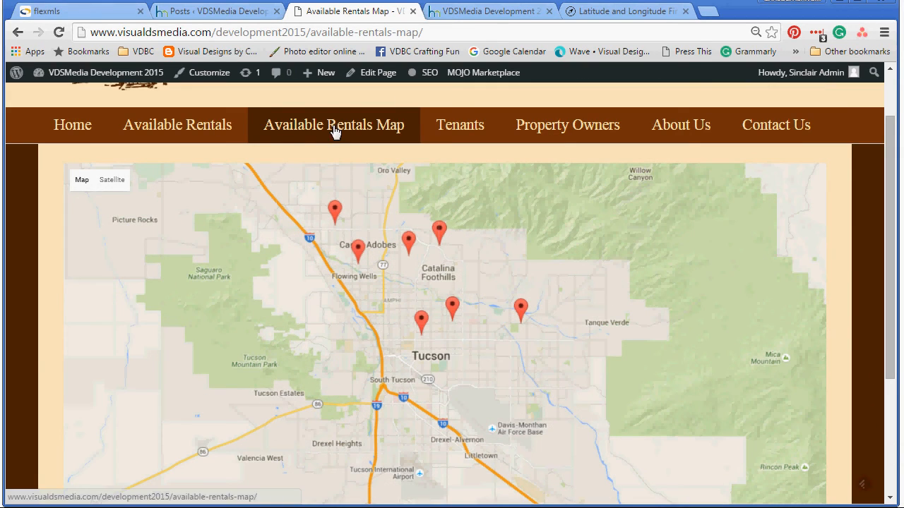
pyautogui.click(177, 124)
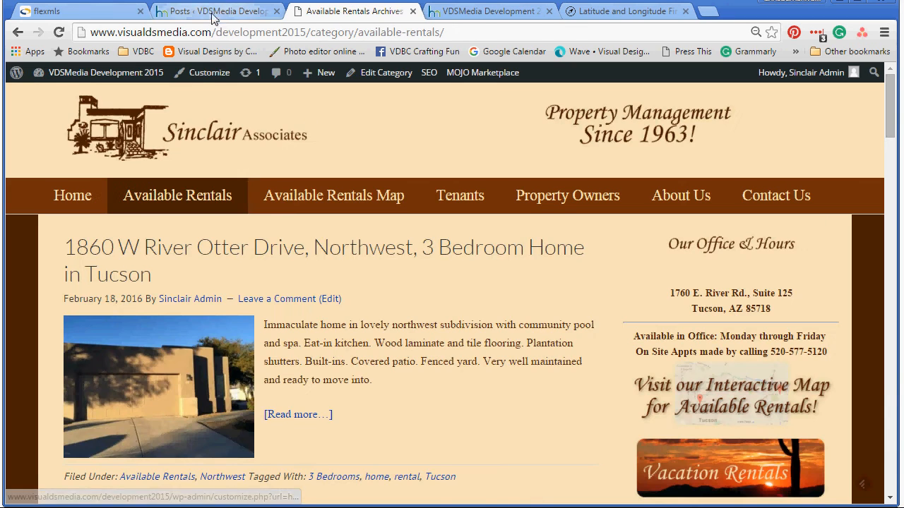
pyautogui.click(213, 11)
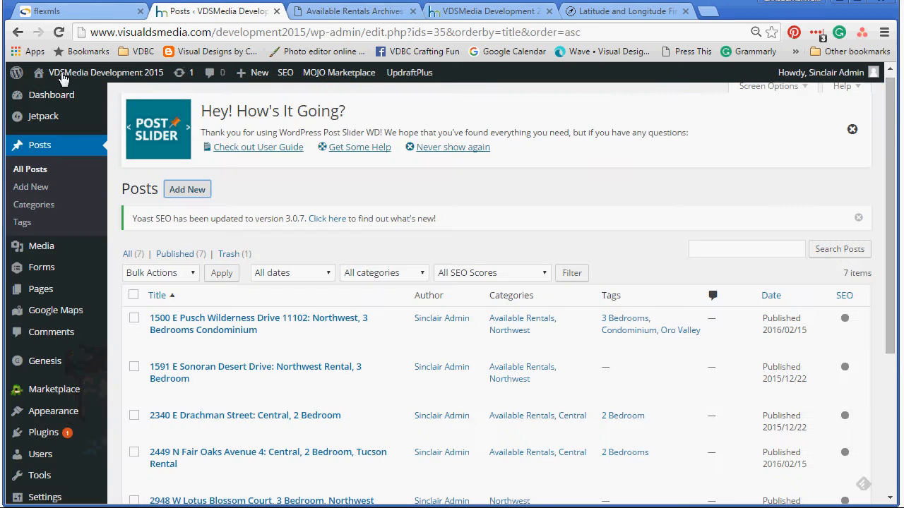
pyautogui.click(58, 32)
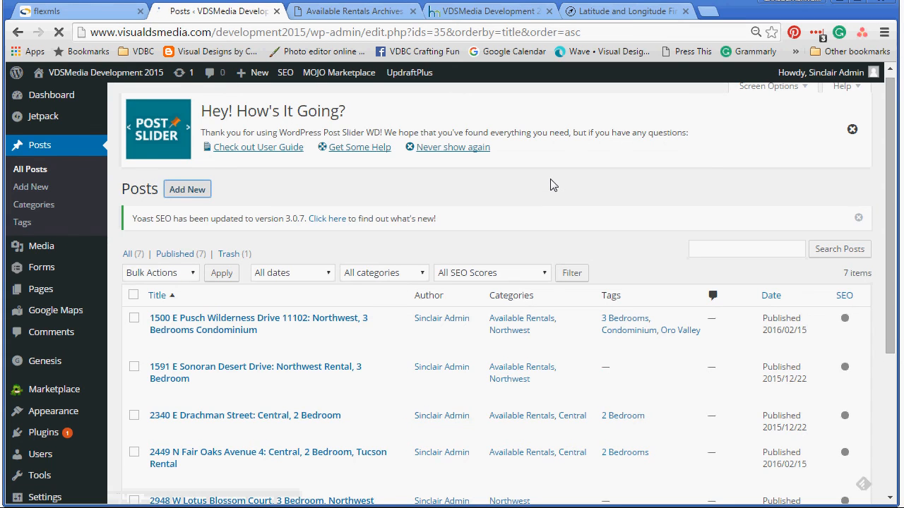
pyautogui.scroll(-2, 530, 353)
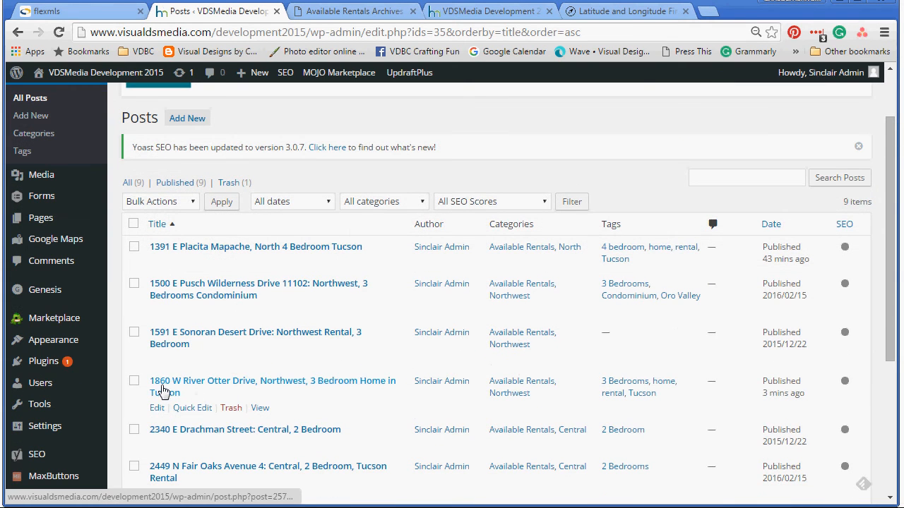
pyautogui.scroll(-1, 595, 403)
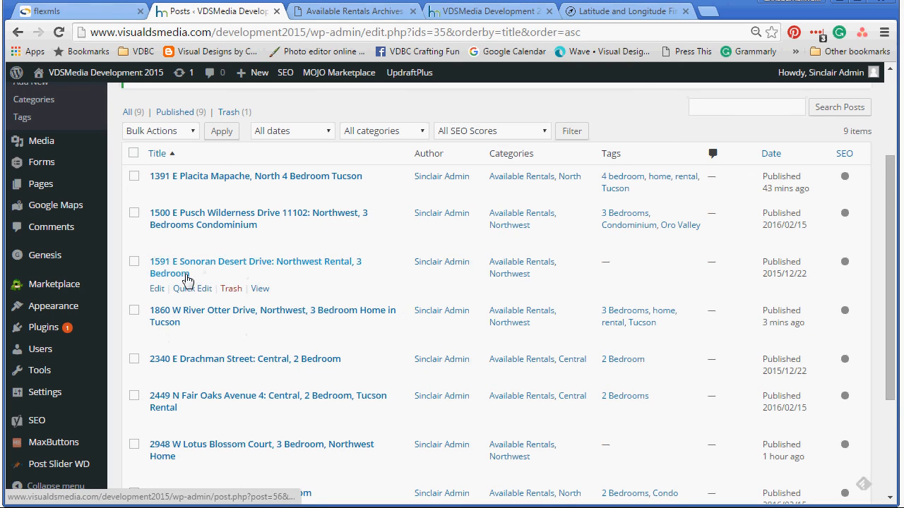
pyautogui.click(156, 337)
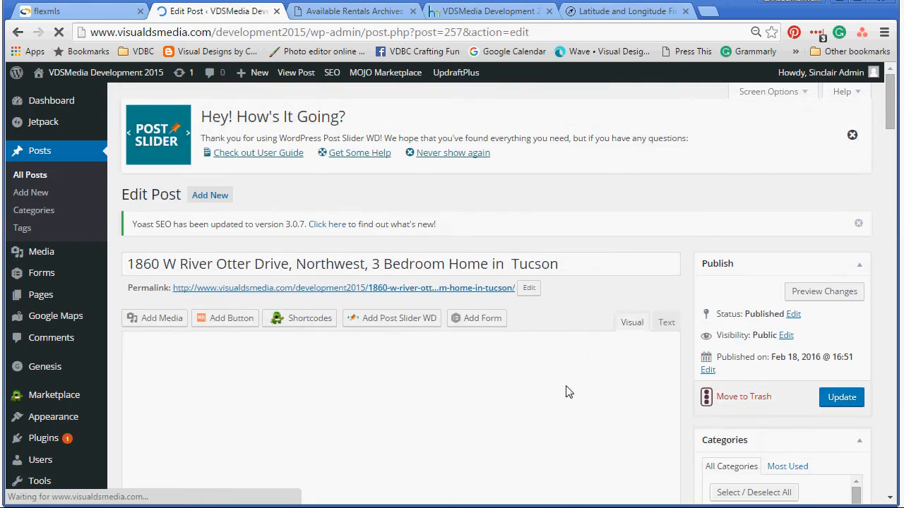
pyautogui.scroll(-10, 568, 382)
pyautogui.scroll(-15, 557, 352)
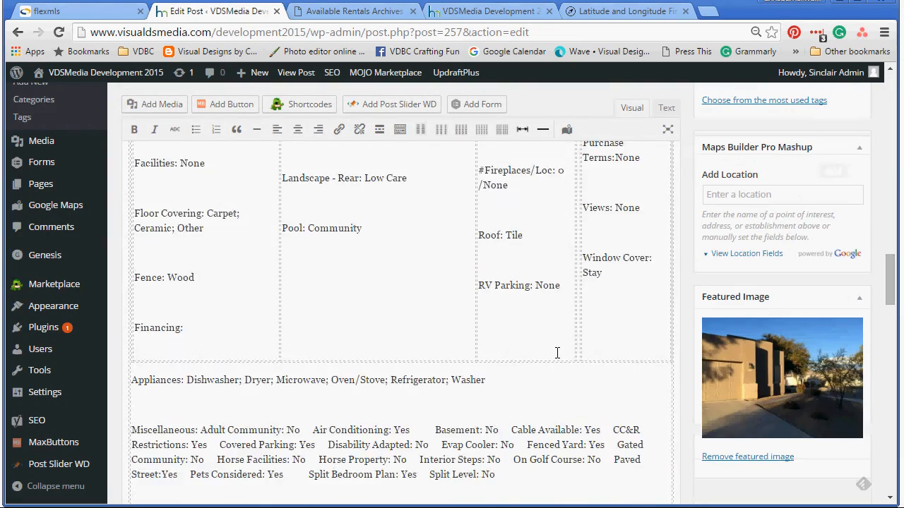
pyautogui.scroll(3, 557, 352)
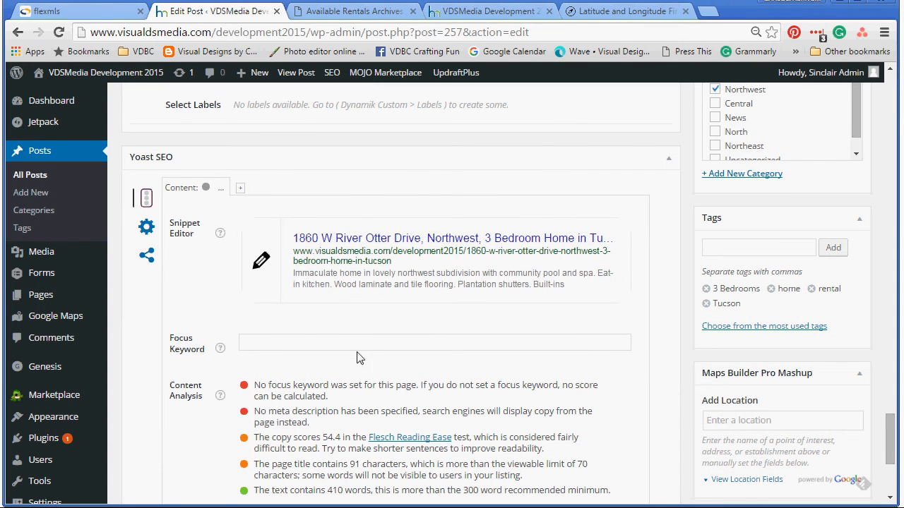
# Step: Enter 'rental t' as the Yoast SEO focus keyword
pyautogui.click(304, 342)
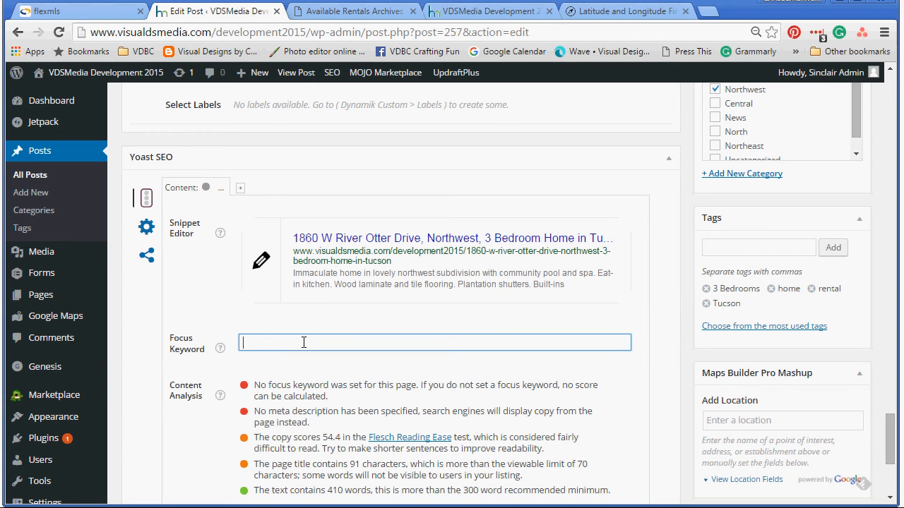
pyautogui.write('rental t')
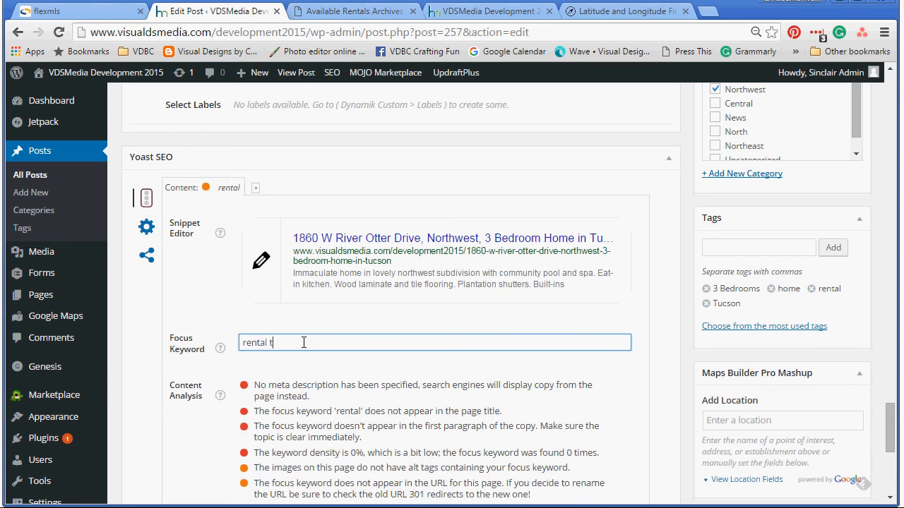
pyautogui.scroll(-2, 360, 381)
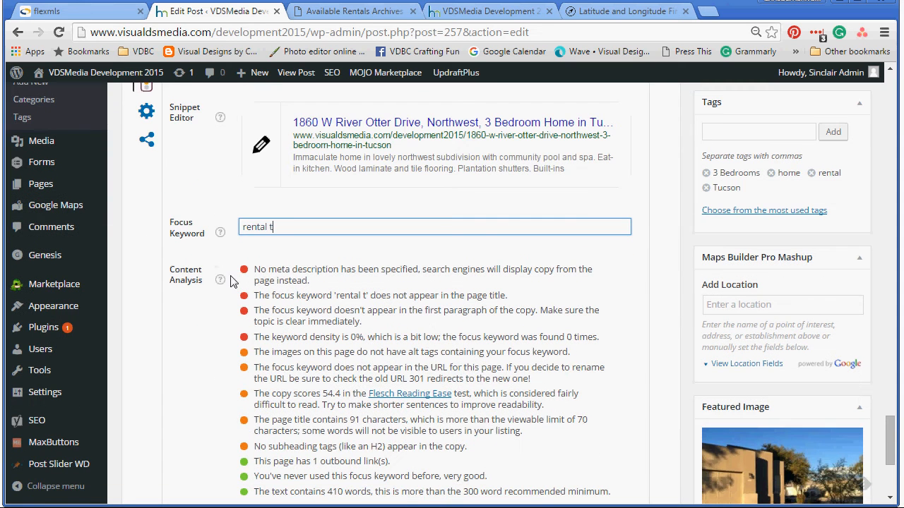
pyautogui.scroll(-2, 377, 365)
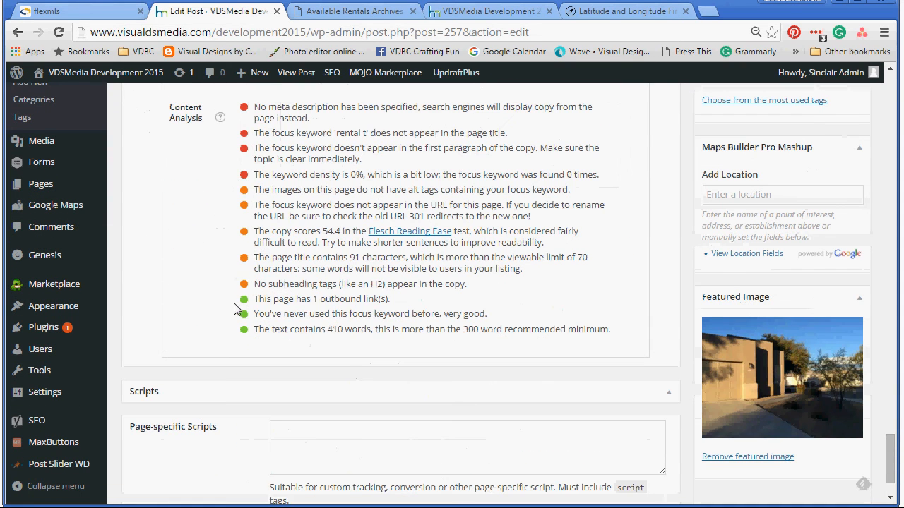
pyautogui.scroll(-1, 305, 381)
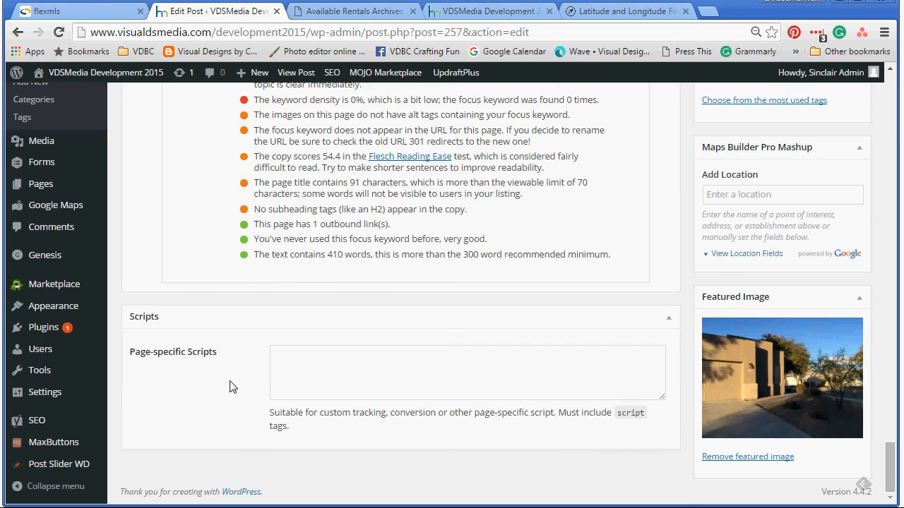
pyautogui.scroll(4, 232, 383)
pyautogui.scroll(1, 264, 271)
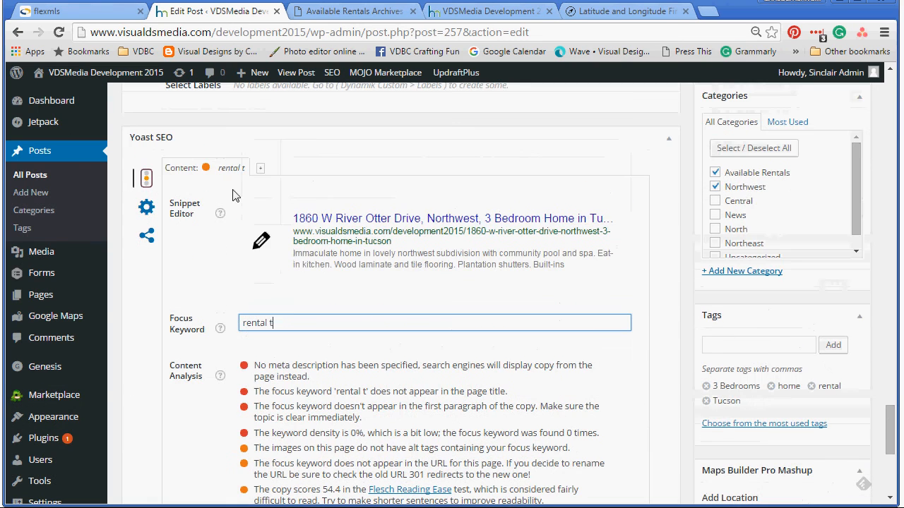
pyautogui.scroll(1, 362, 293)
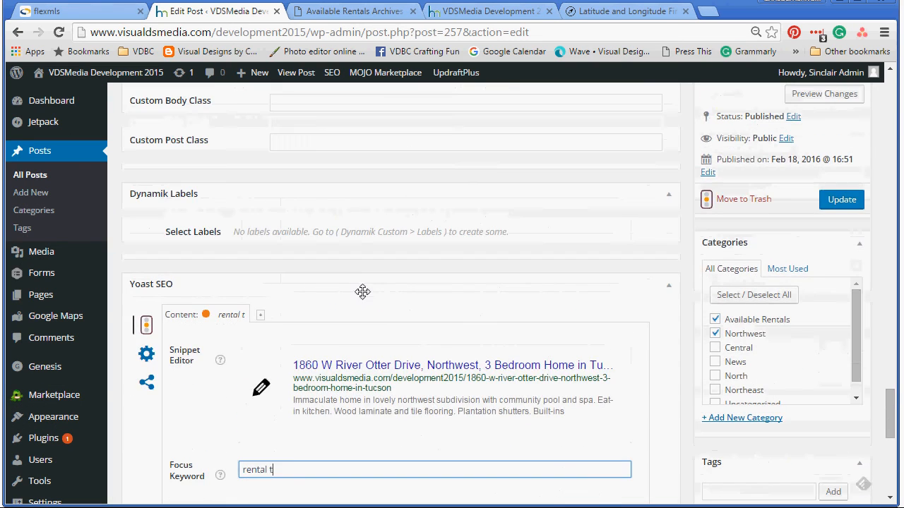
pyautogui.scroll(-1, 286, 397)
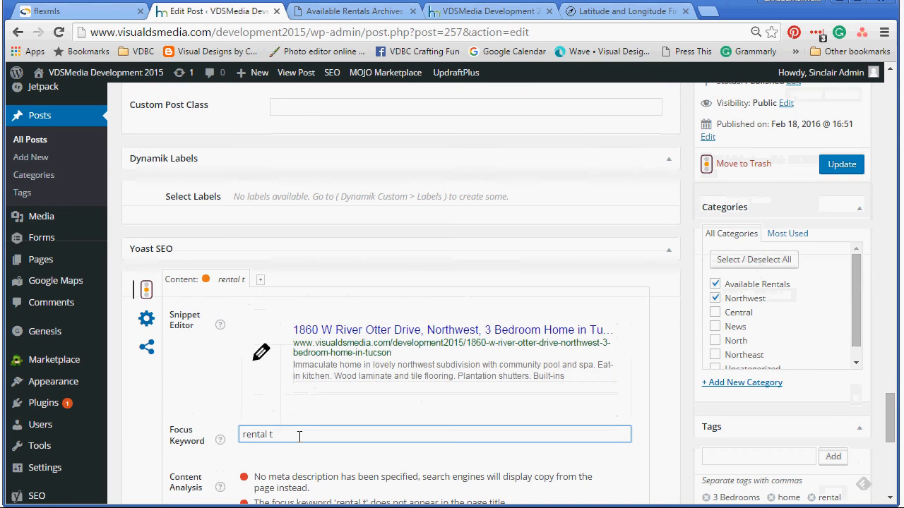
# Step: Delete the focus keyword so it is empty and return to the top
pyautogui.moveTo(299, 434); pyautogui.dragTo(240, 434)
pyautogui.press('BackSpace')
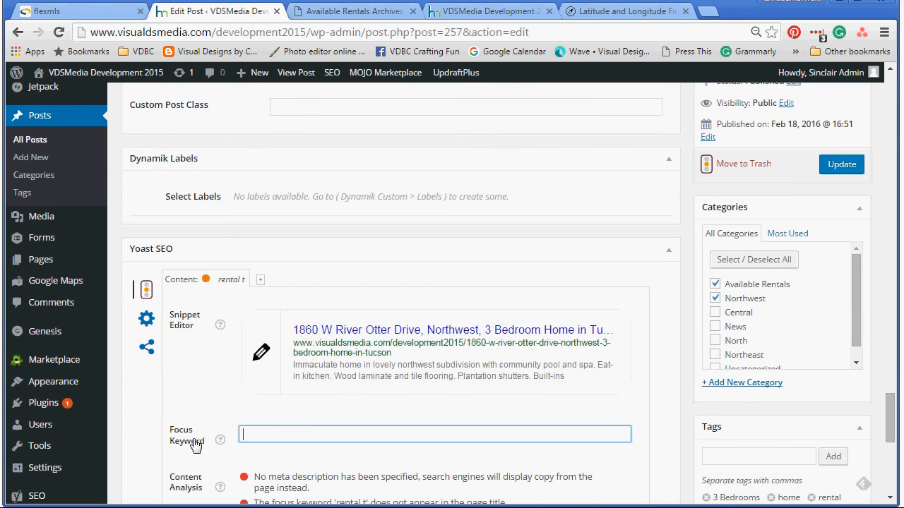
pyautogui.scroll(3, 583, 387)
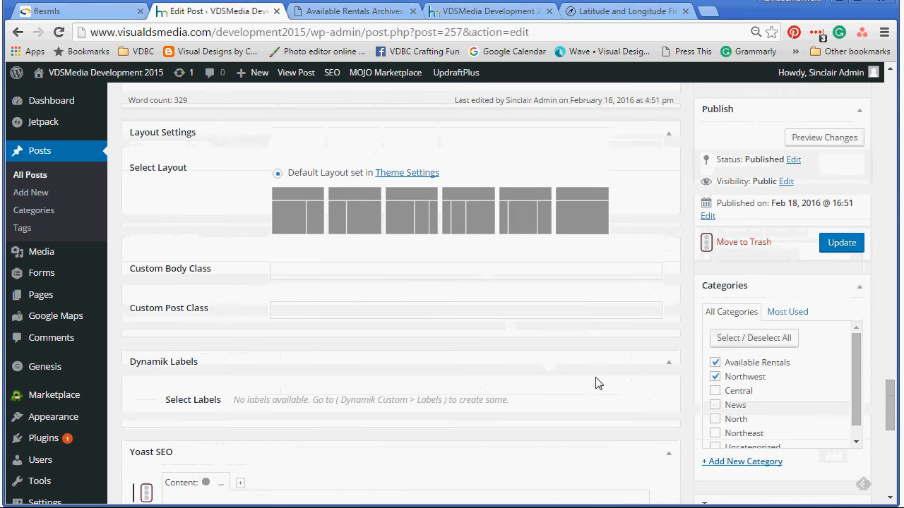
pyautogui.scroll(3, 597, 388)
pyautogui.scroll(15, 620, 376)
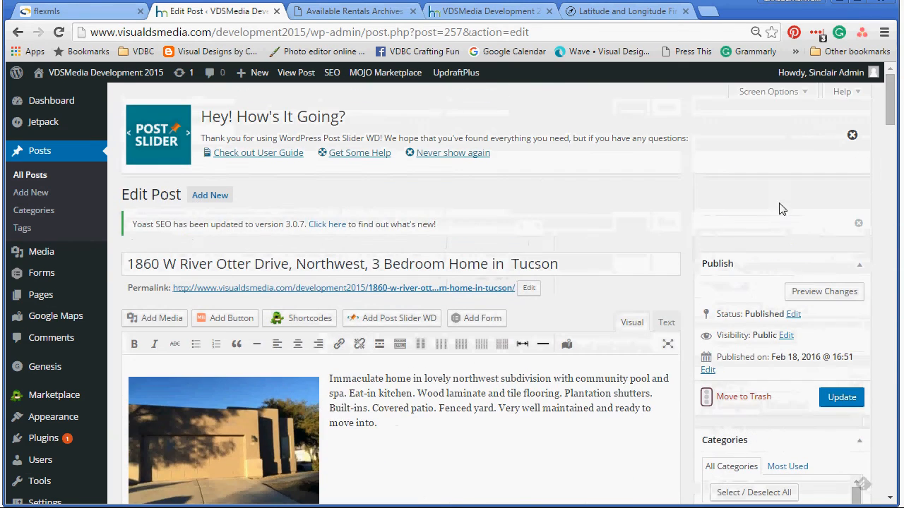
# Step: Enable the Author box in Screen Options and keep the current author selected
pyautogui.click(781, 95)
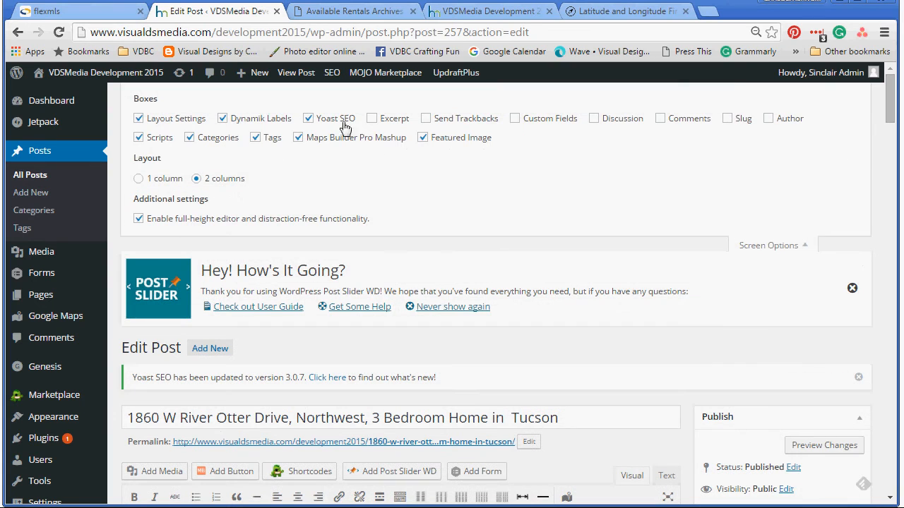
pyautogui.click(768, 118)
pyautogui.scroll(-5, 612, 264)
pyautogui.scroll(-15, 590, 345)
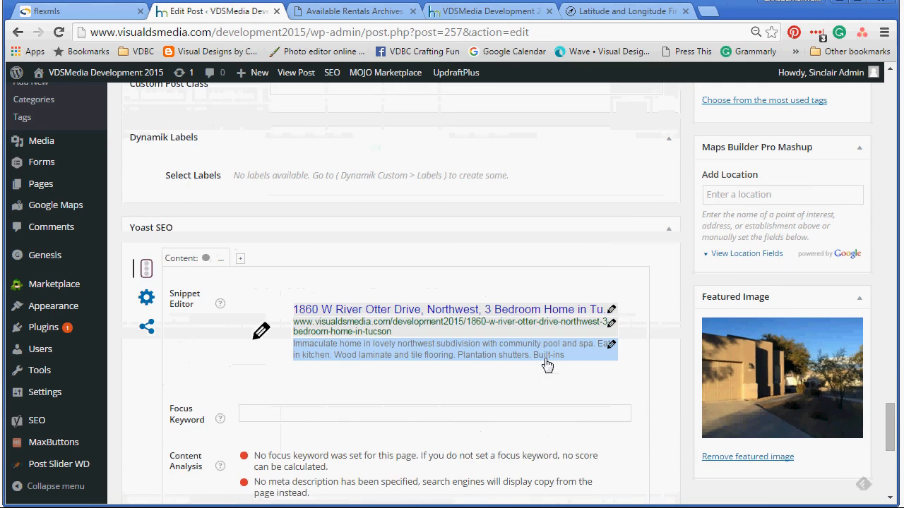
pyautogui.scroll(-5, 547, 365)
pyautogui.click(176, 331)
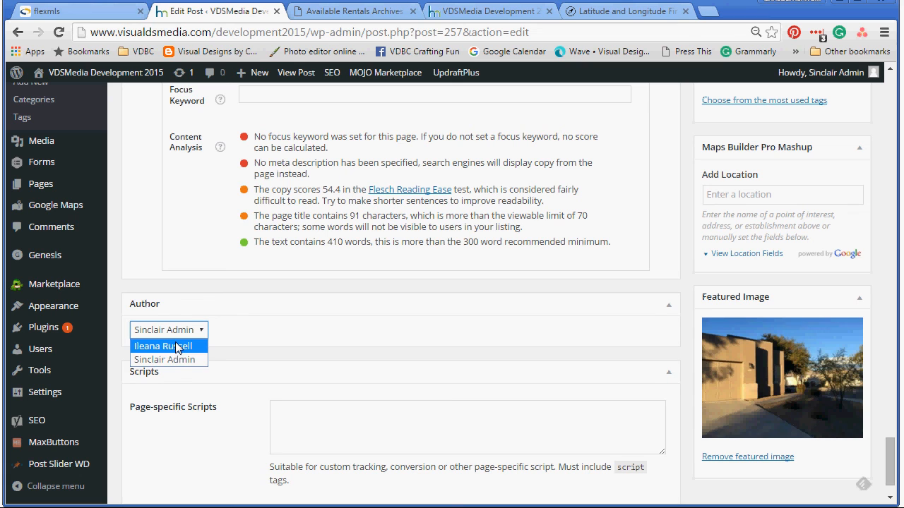
pyautogui.click(170, 360)
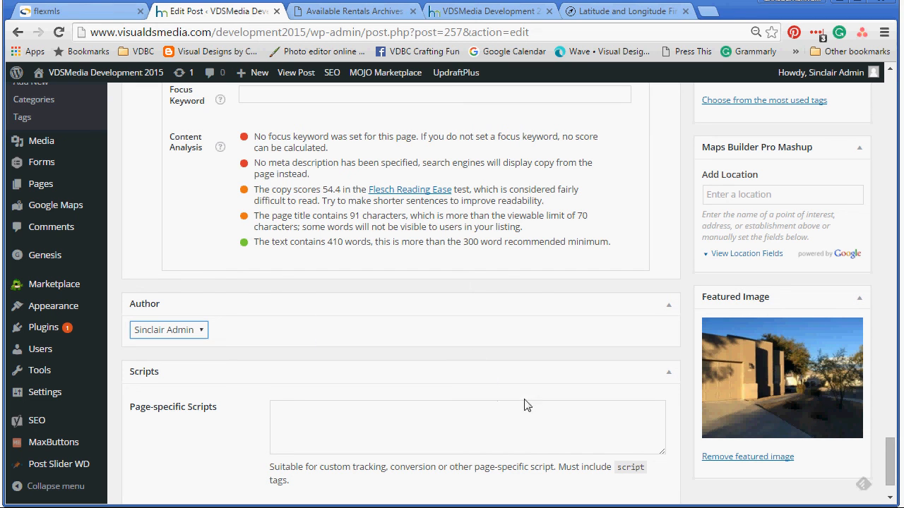
pyautogui.moveTo(894, 461); pyautogui.dragTo(895, 125)
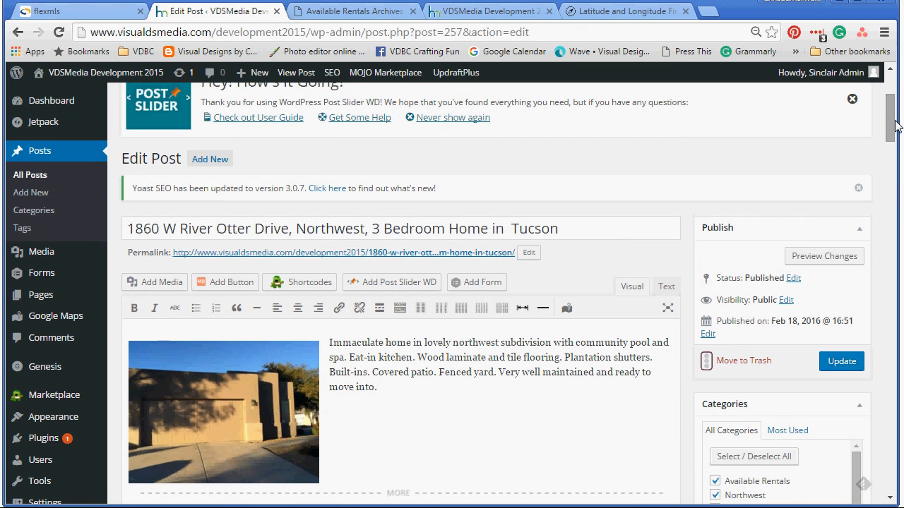
pyautogui.click(841, 361)
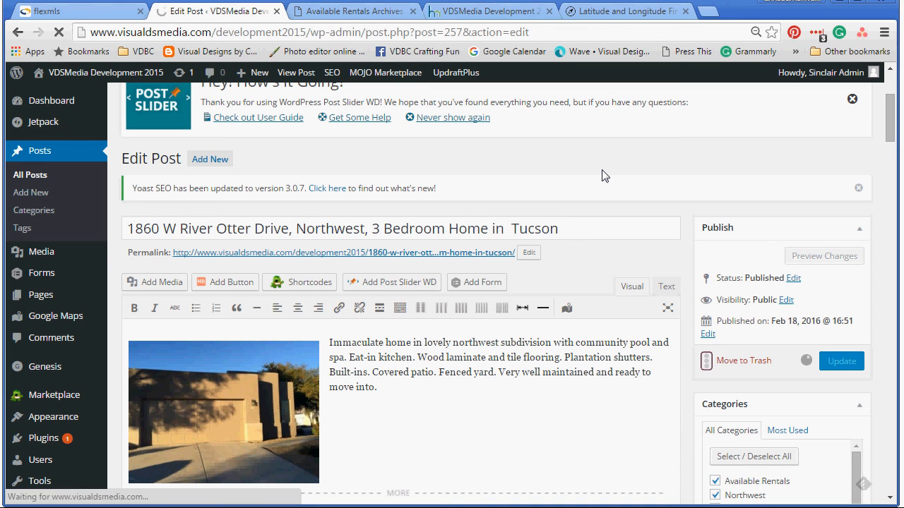
pyautogui.click(356, 12)
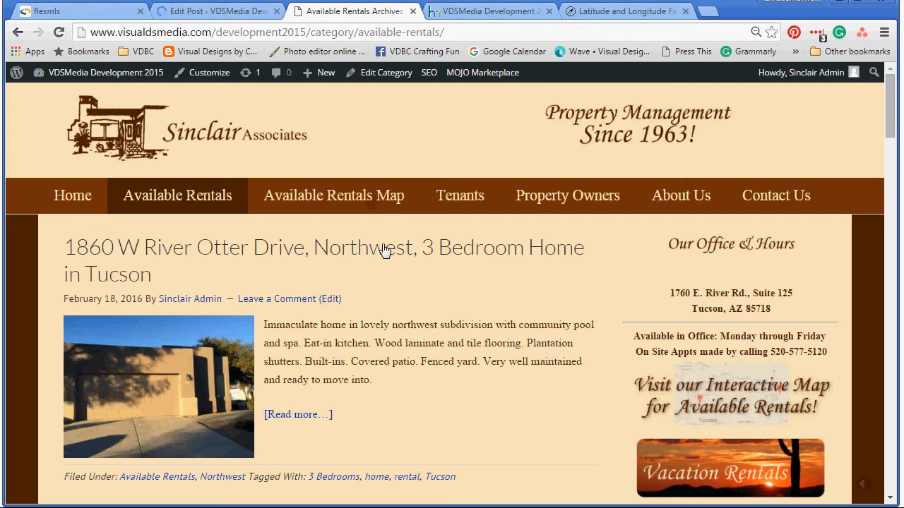
pyautogui.scroll(-2, 411, 318)
pyautogui.scroll(2, 415, 315)
pyautogui.scroll(-7, 437, 361)
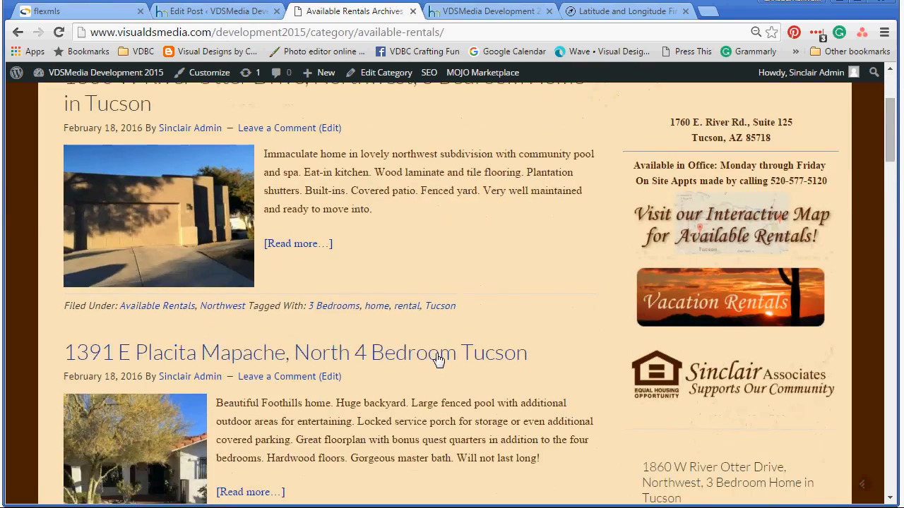
pyautogui.scroll(3, 435, 353)
pyautogui.scroll(5, 436, 353)
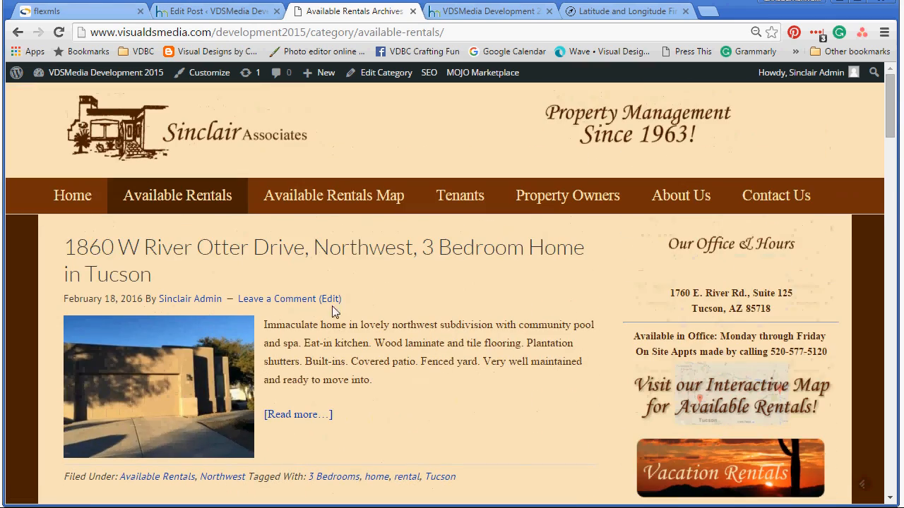
pyautogui.click(74, 197)
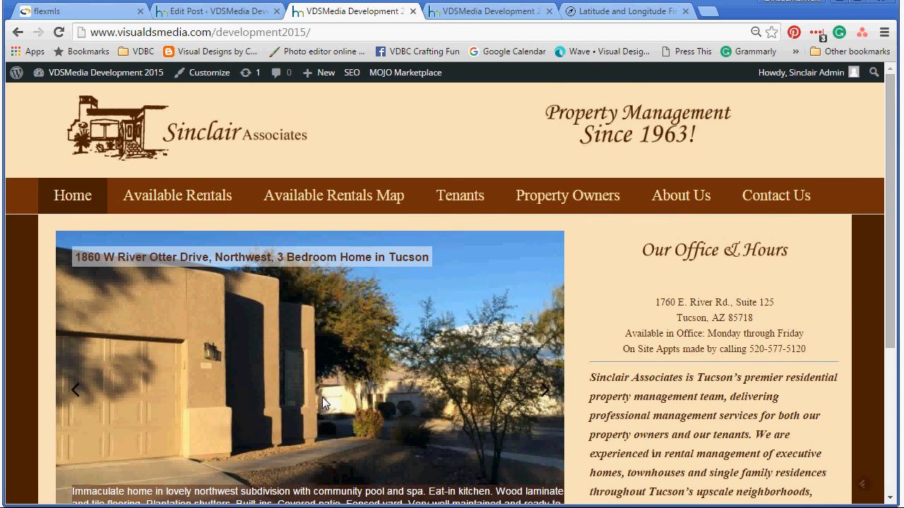
pyautogui.scroll(-1, 325, 395)
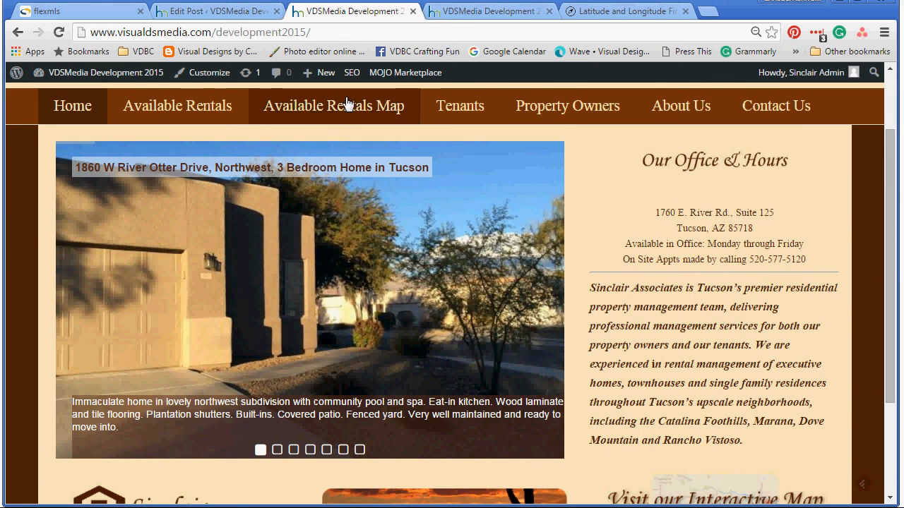
pyautogui.scroll(-2, 548, 390)
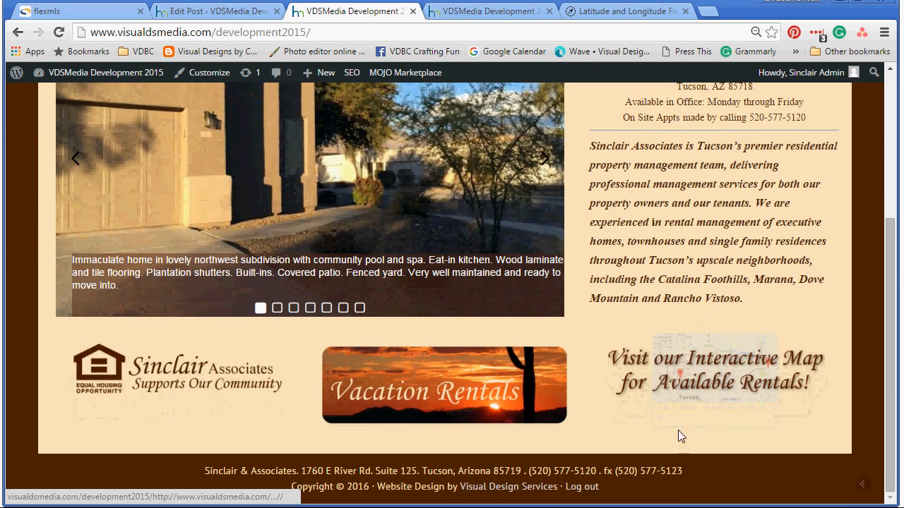